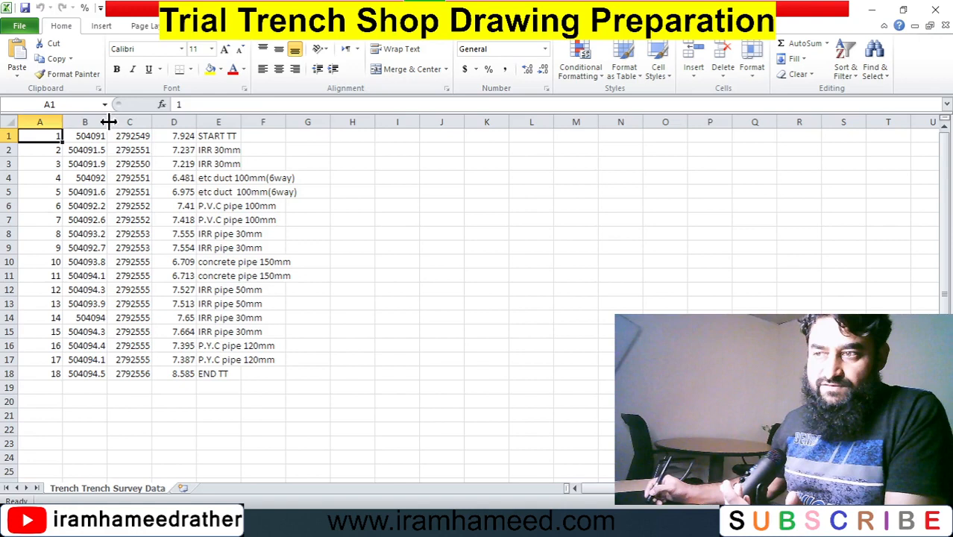
Widen the spreadsheet columns to view the full survey coordinates, then close the workbook without saving.
left_click_drag(108, 121, 240, 122)
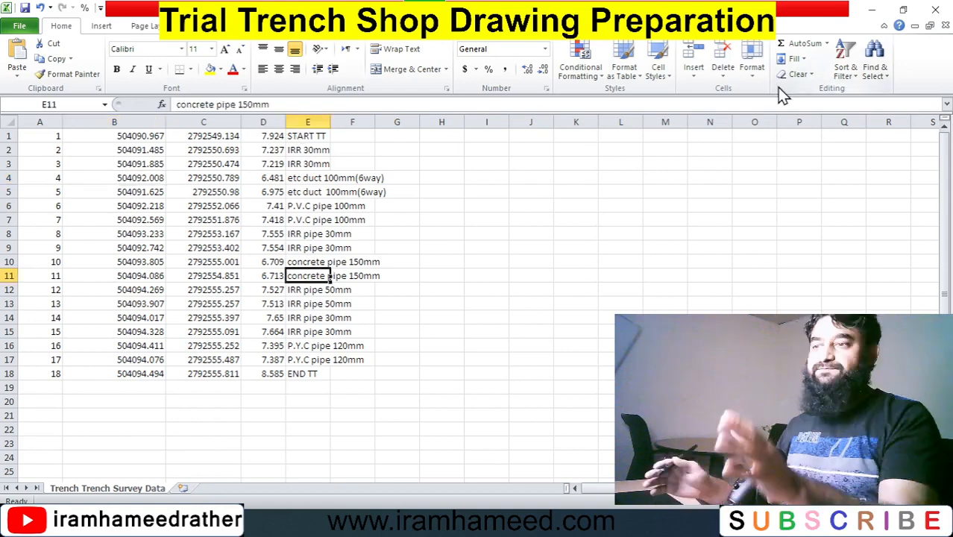
left_click(936, 11)
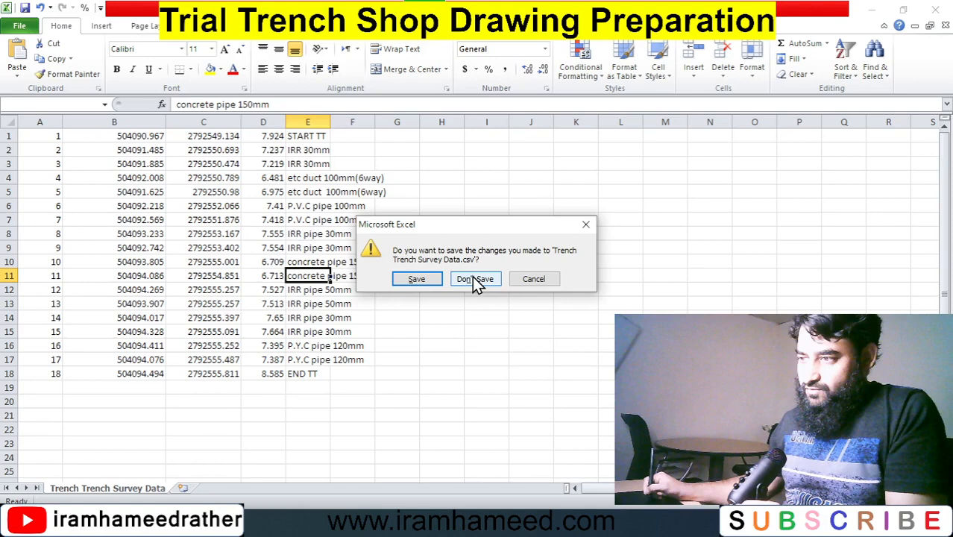
left_click(475, 279)
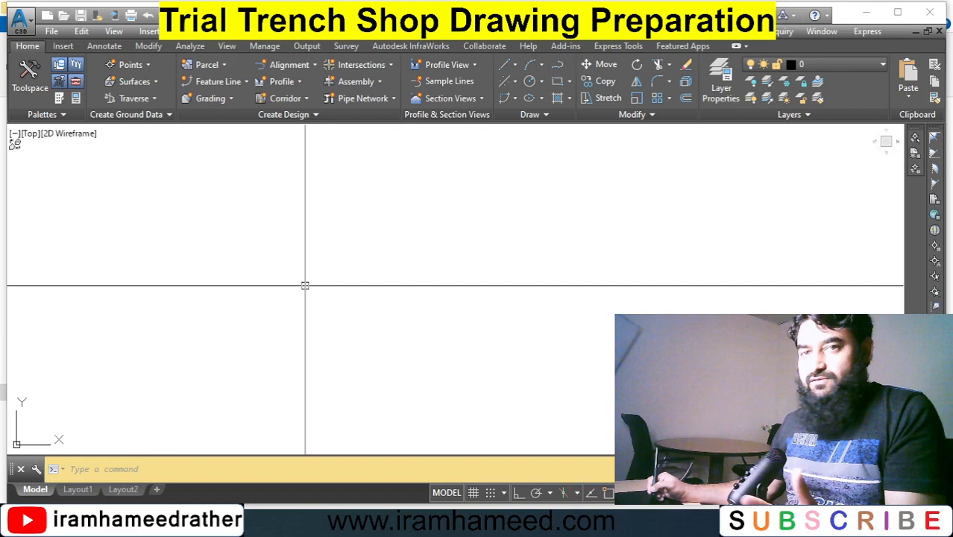
Import the survey points from the Trench Trench Survey Data.csv file with the Point Creation Tools.
left_click(131, 65)
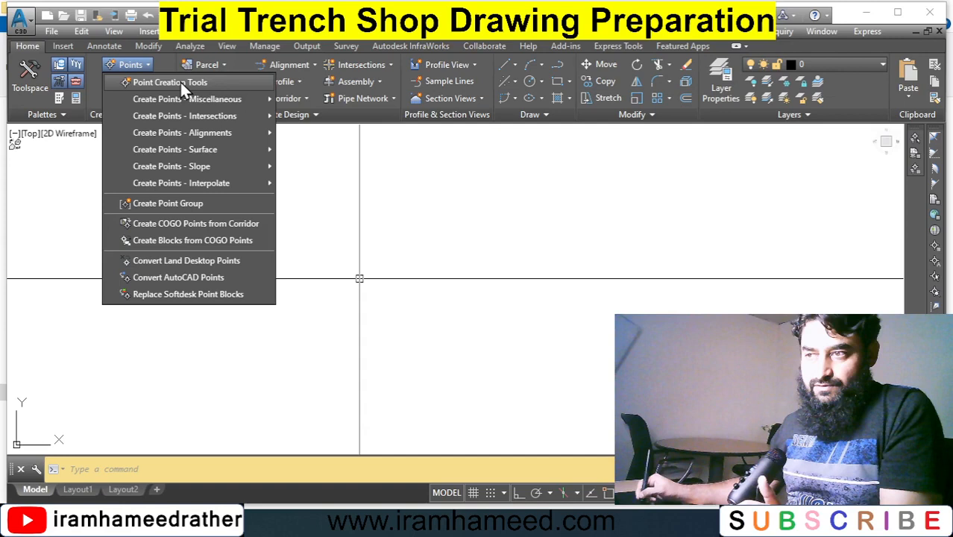
left_click(180, 82)
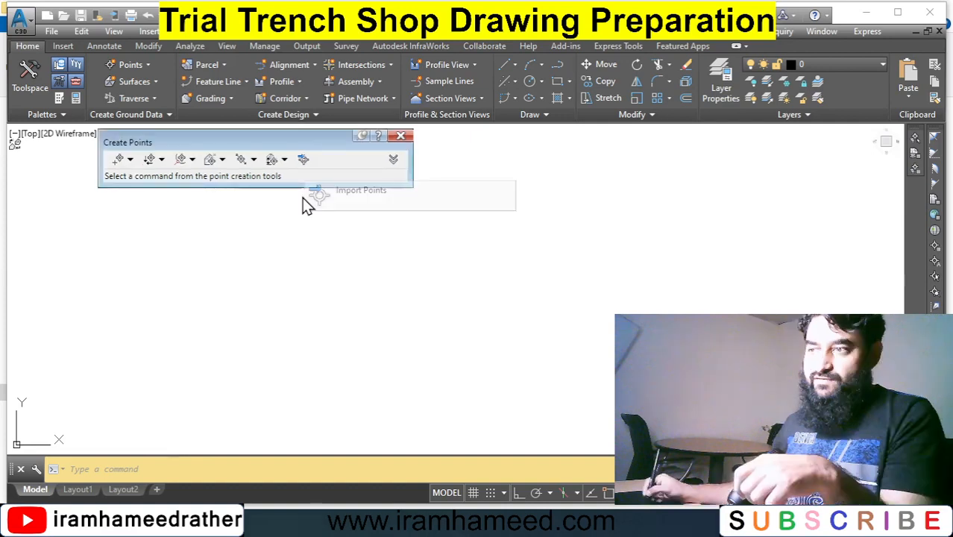
left_click(303, 159)
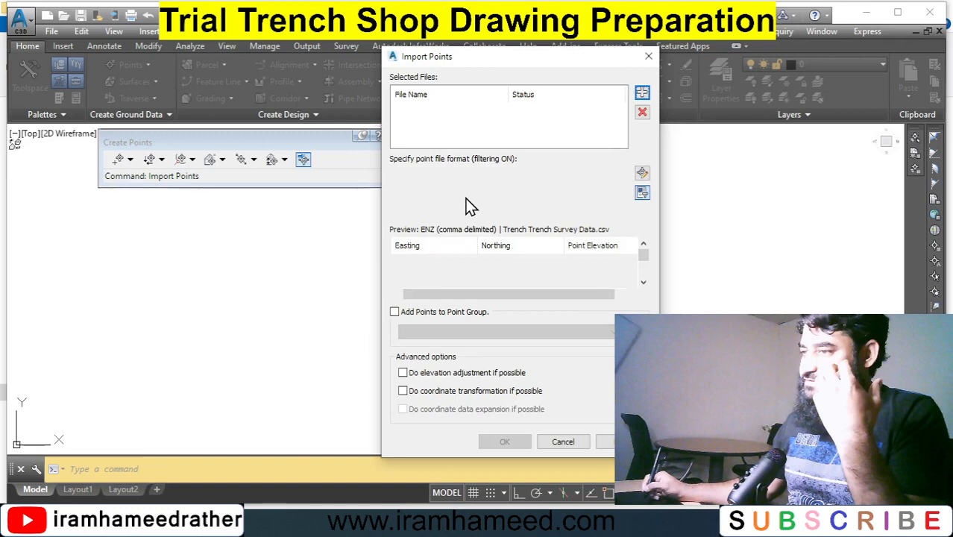
left_click(410, 273)
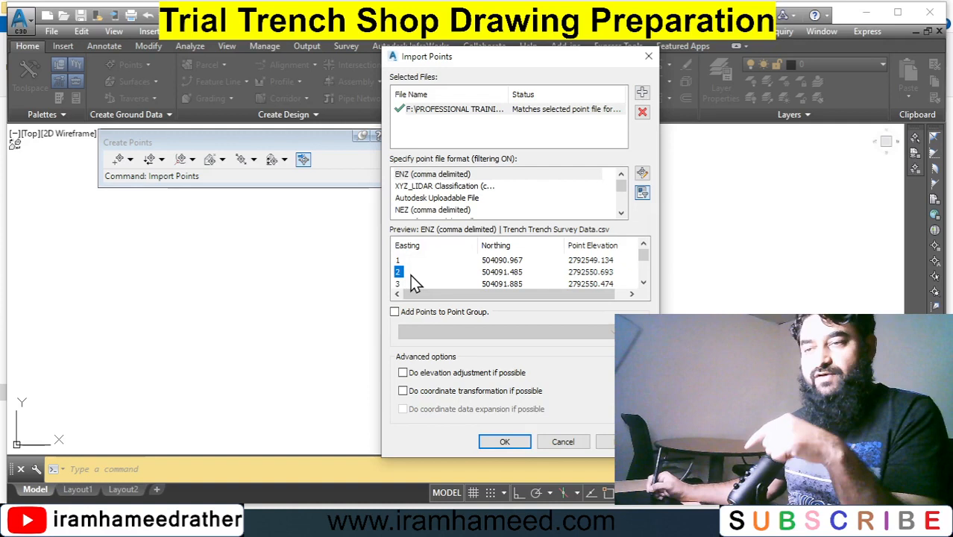
left_click(450, 210)
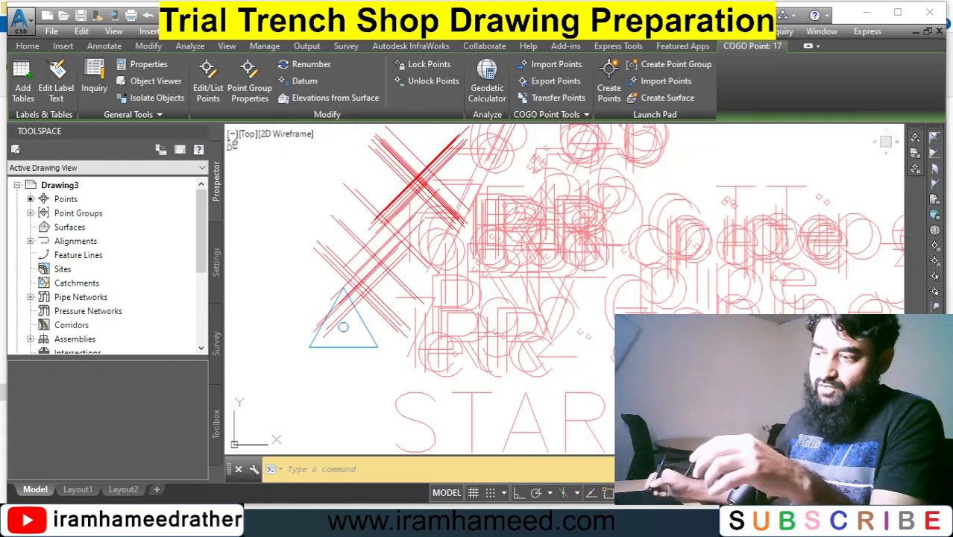
Zoom in on the imported points to examine their elevations and descriptions.
key("Escape")
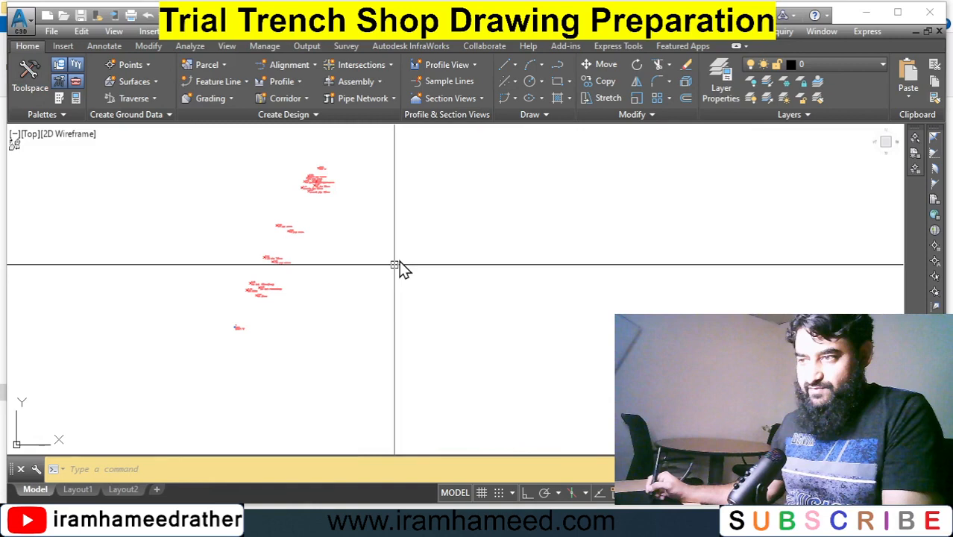
type("z")
key("Return")
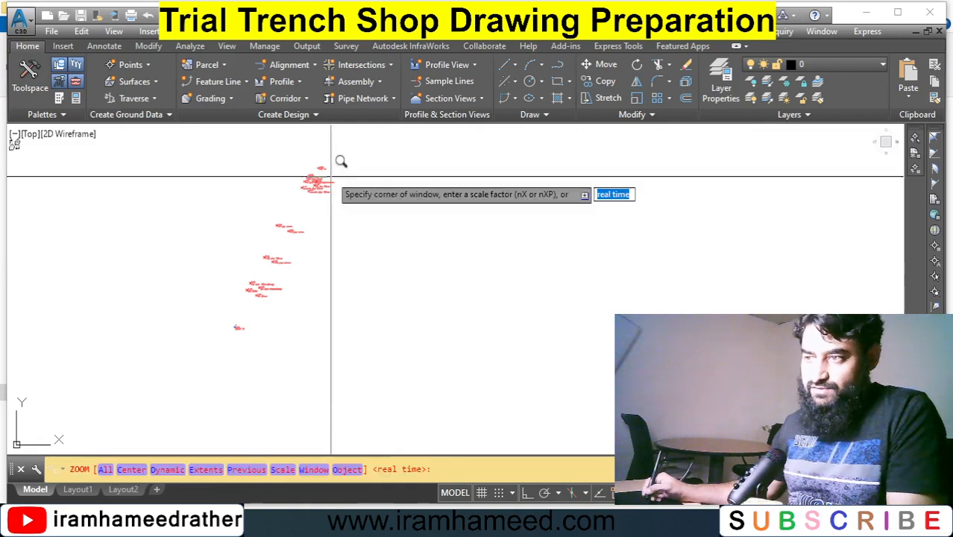
left_click(342, 163)
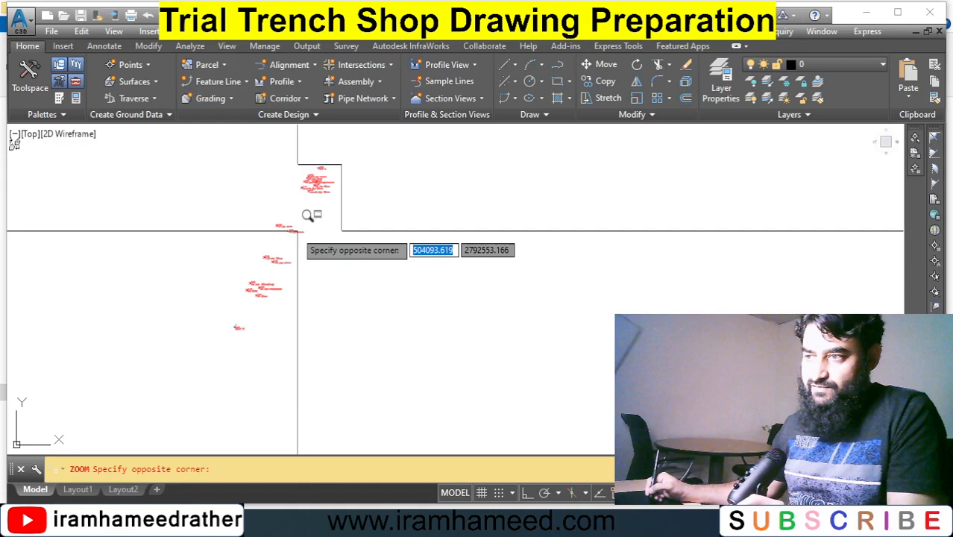
left_click(297, 232)
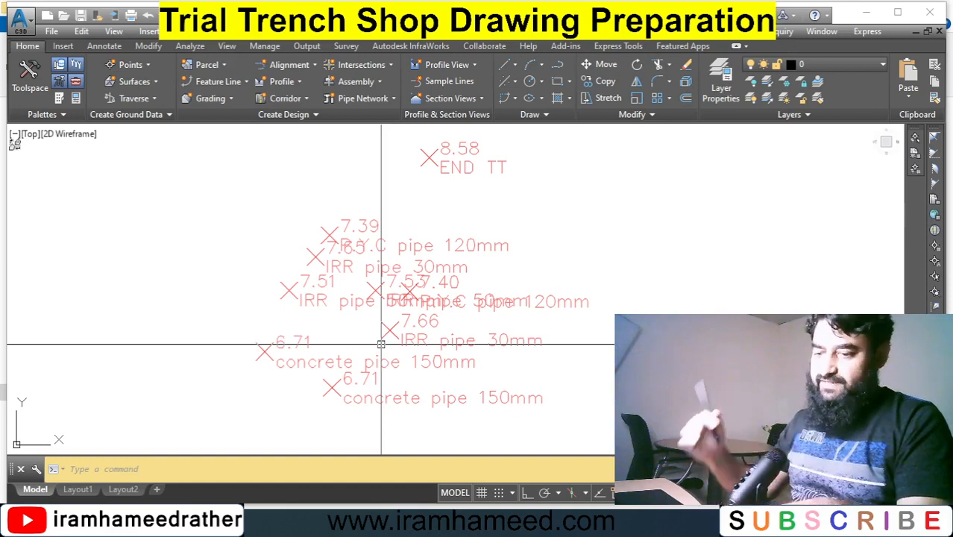
scroll(567, 268, "down", 5)
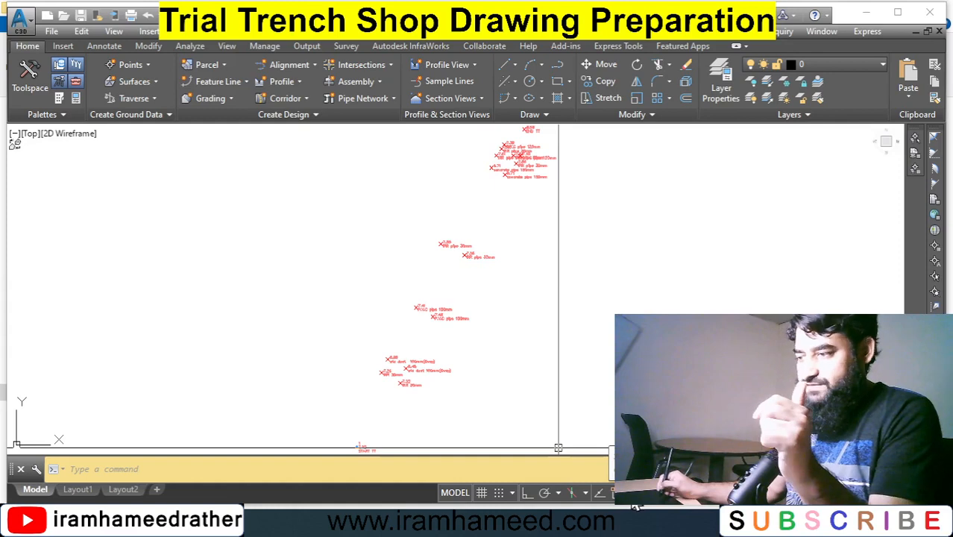
Configure object snaps so only Node is active and Object Snap is turned on.
left_click(630, 492)
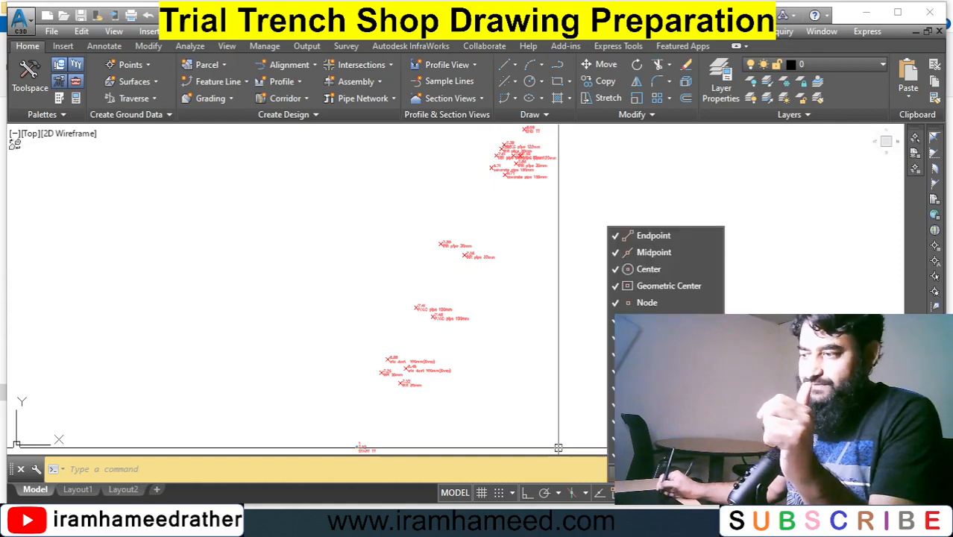
left_click(663, 473)
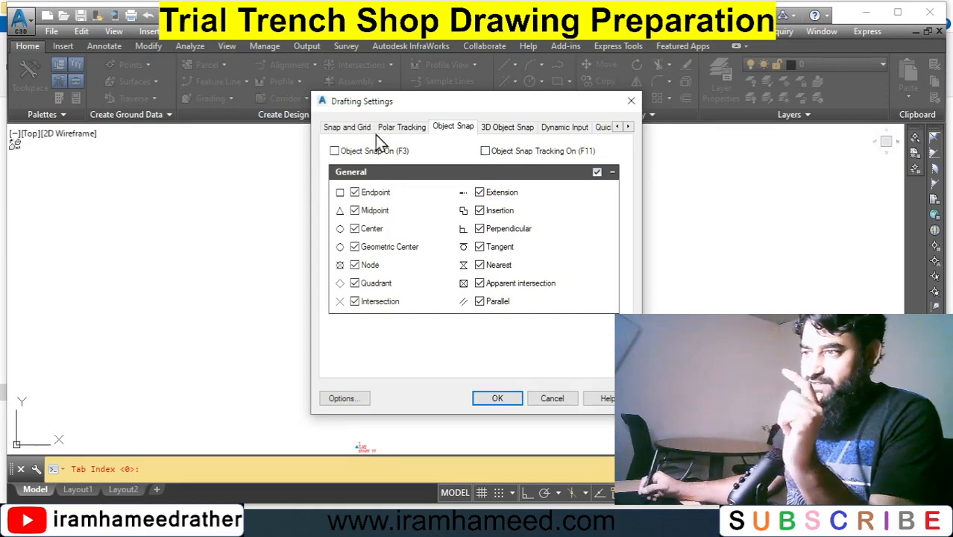
left_click(356, 128)
left_click(397, 129)
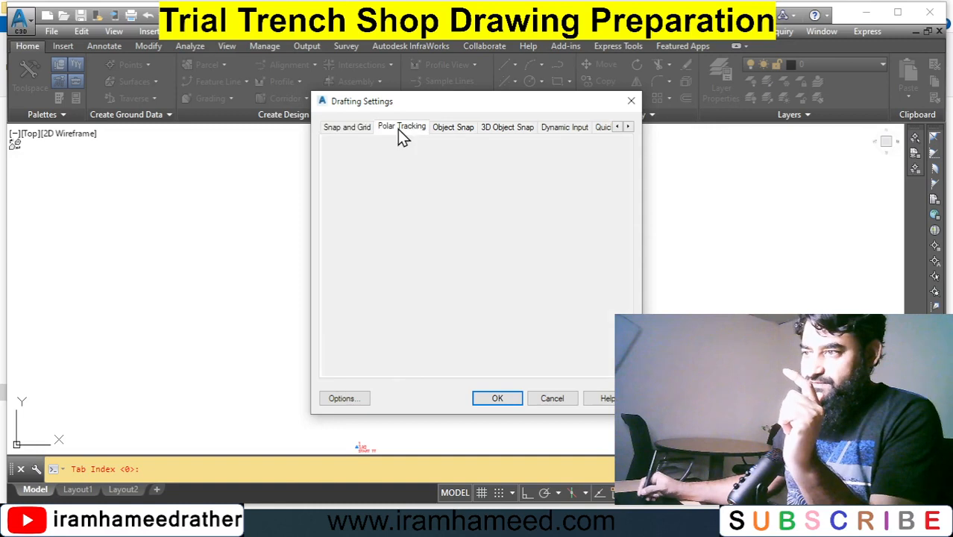
left_click(452, 127)
left_click(340, 153)
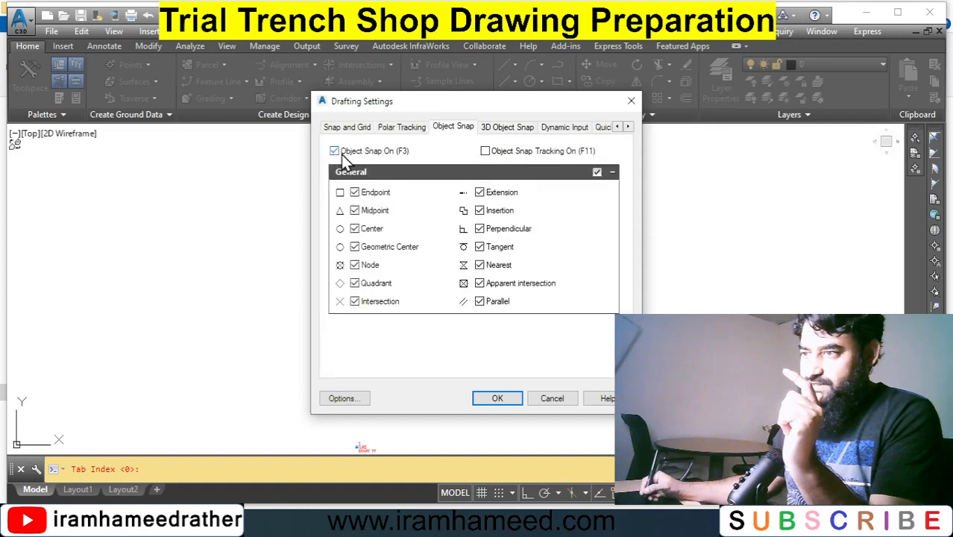
left_click(339, 152)
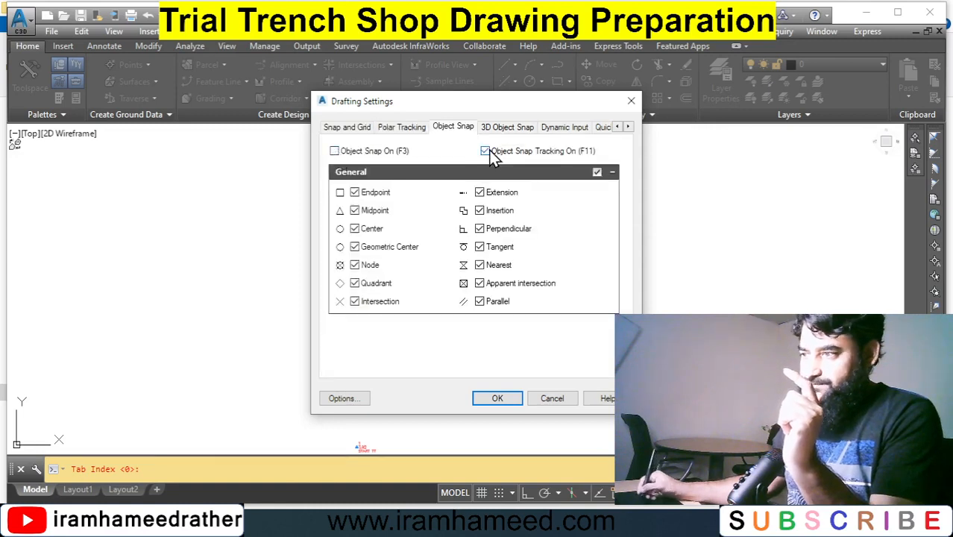
left_click(485, 150)
left_click(596, 172)
left_click(597, 173)
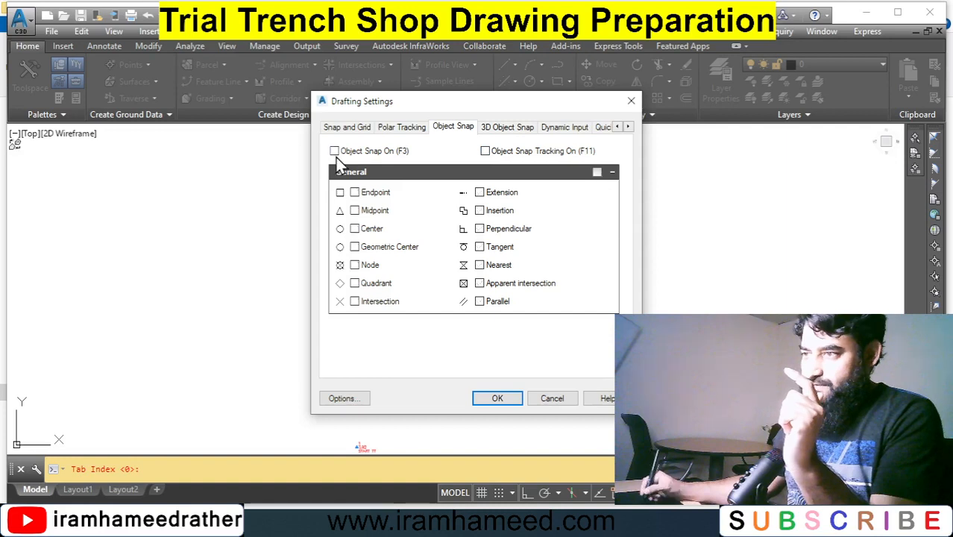
left_click(334, 151)
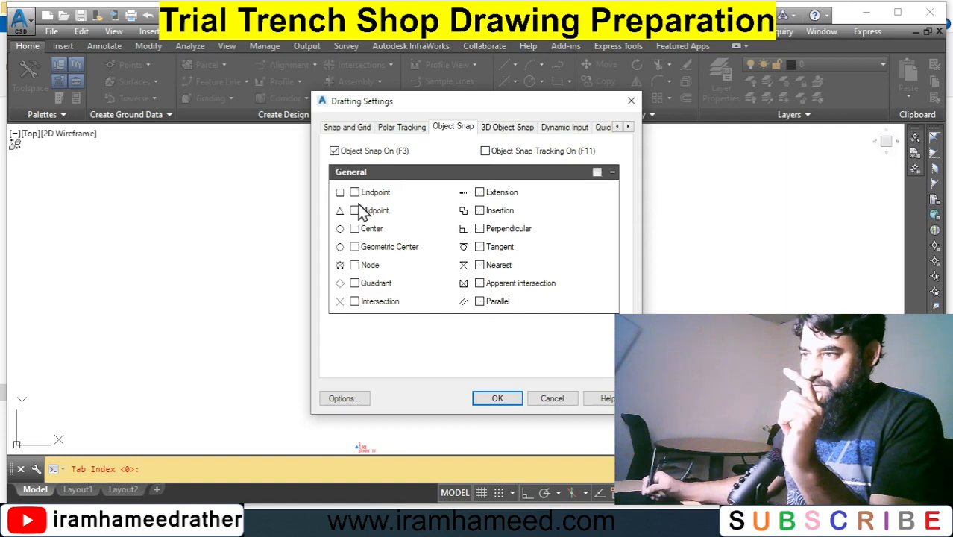
left_click(355, 265)
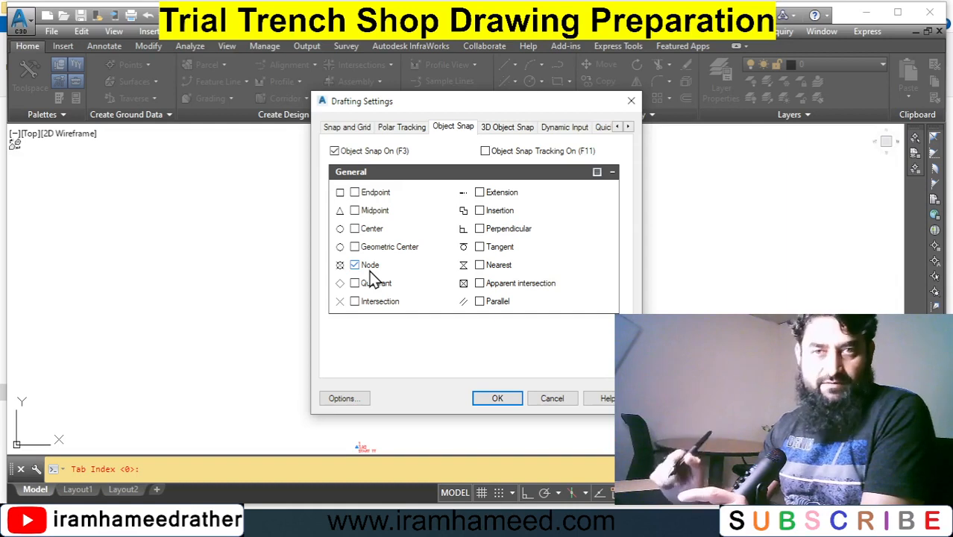
left_click(497, 398)
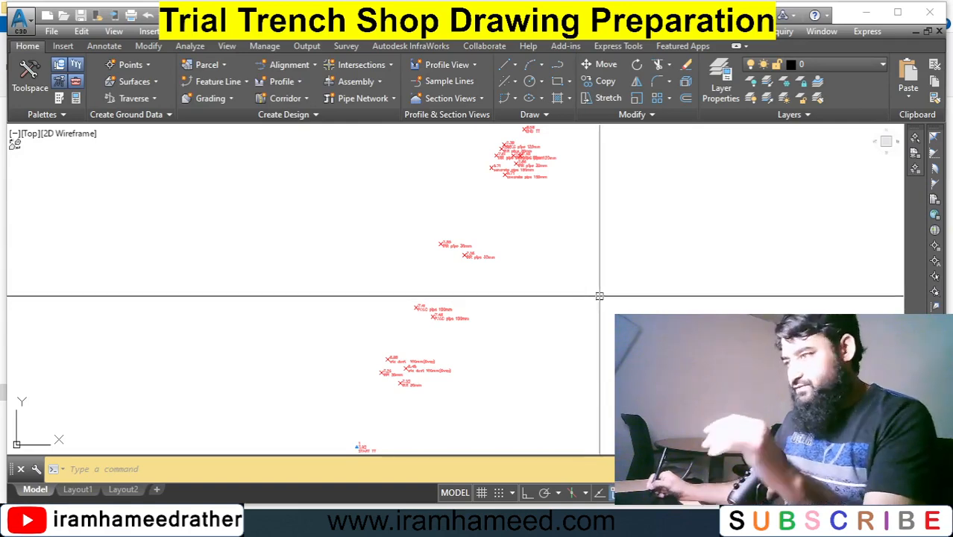
Draw a line from the END TT point to the START TT point, snapping to their nodes.
type("l")
key("Return")
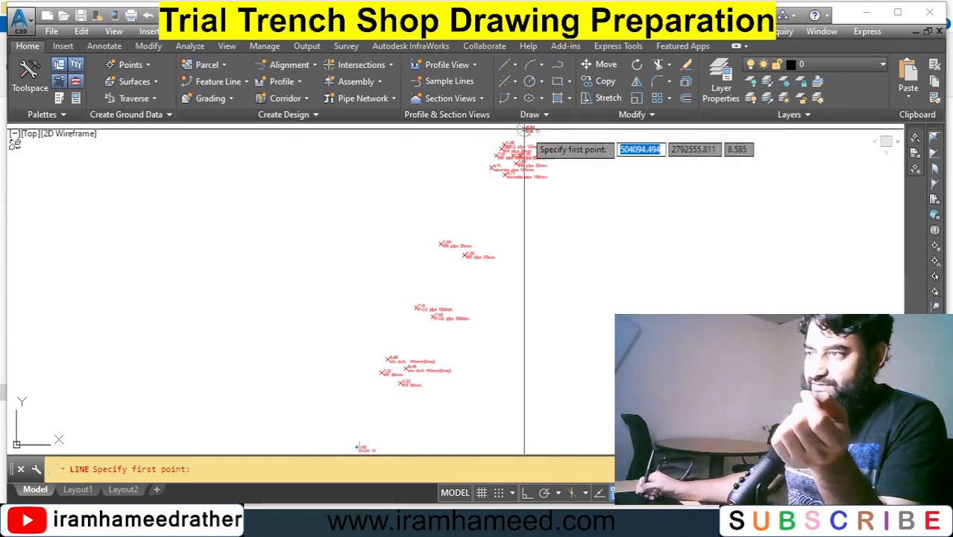
left_click(525, 129)
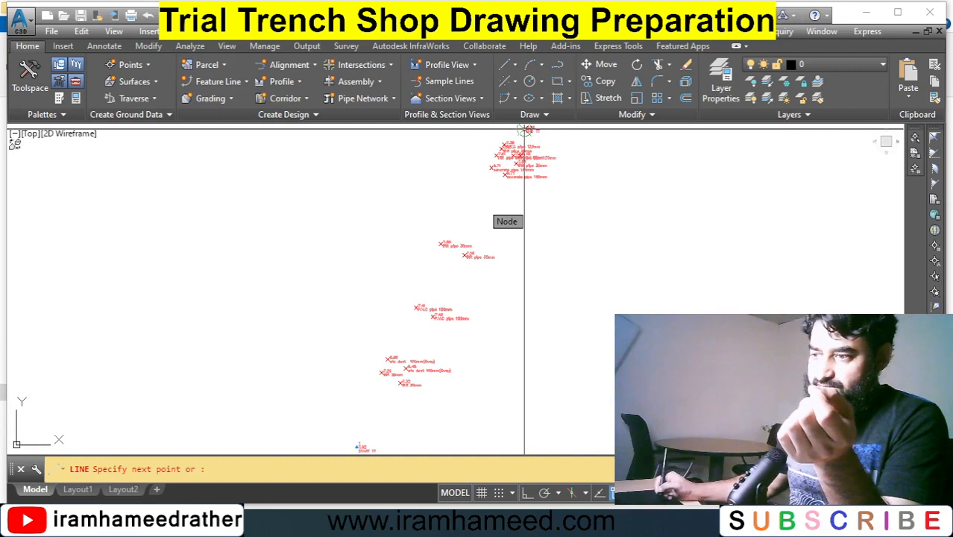
left_click(358, 446)
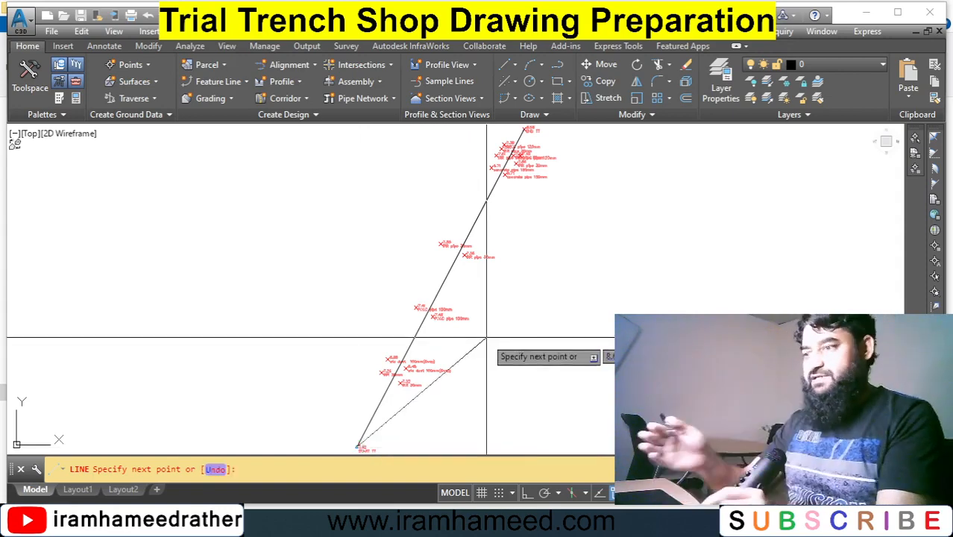
key("Escape")
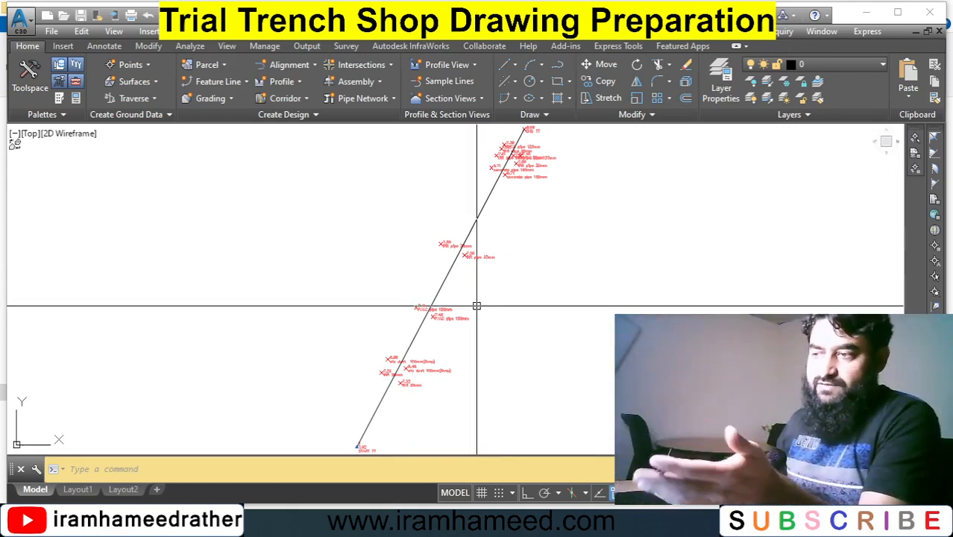
left_click(560, 332)
left_click(560, 332)
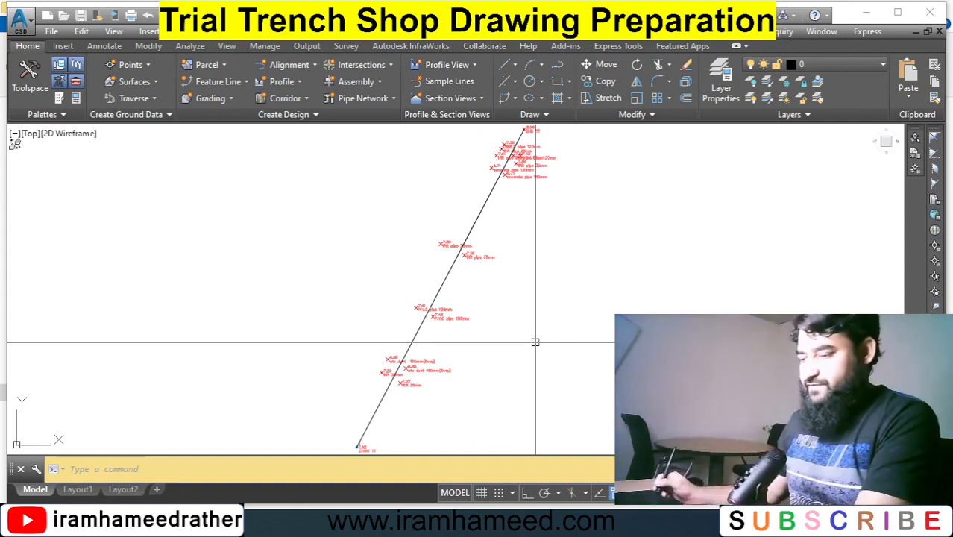
type("o")
key("Return")
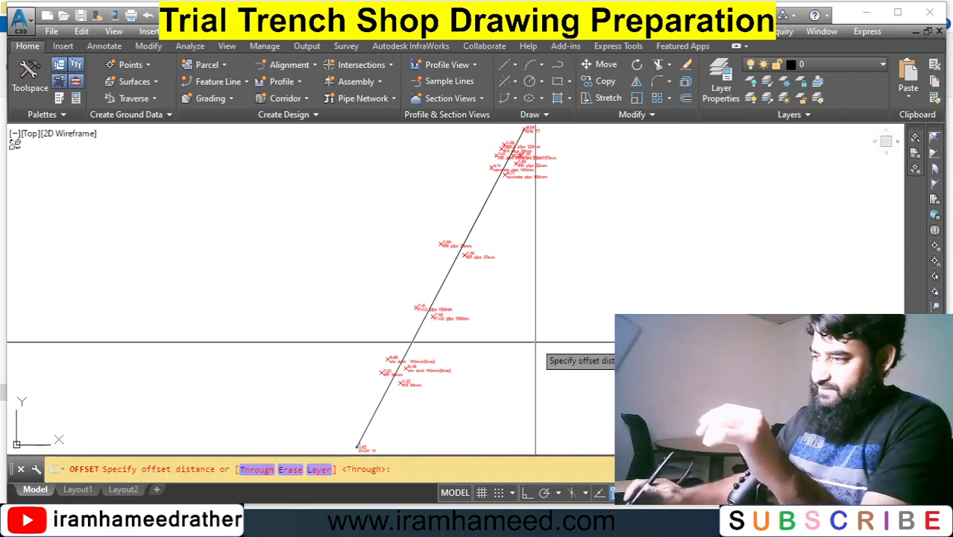
key("Return")
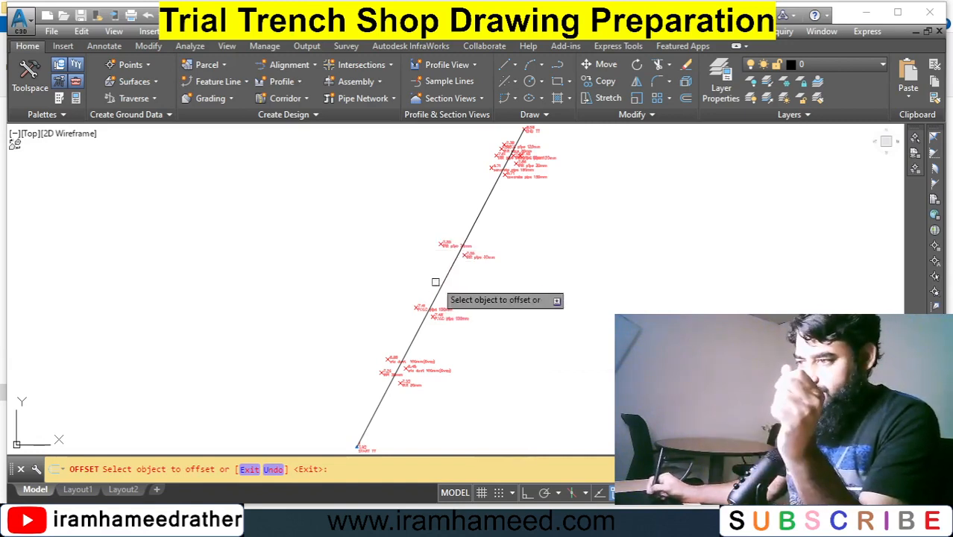
left_click(442, 281)
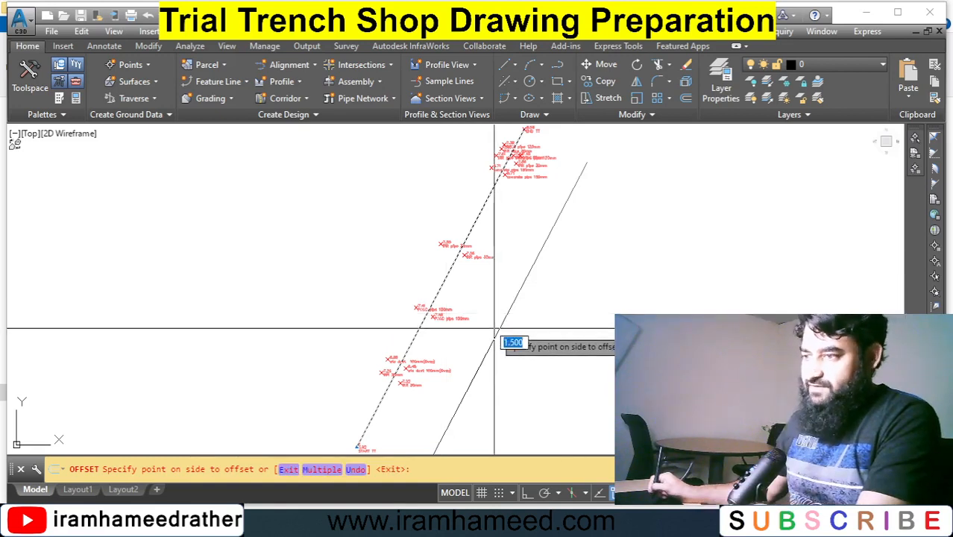
key("Escape")
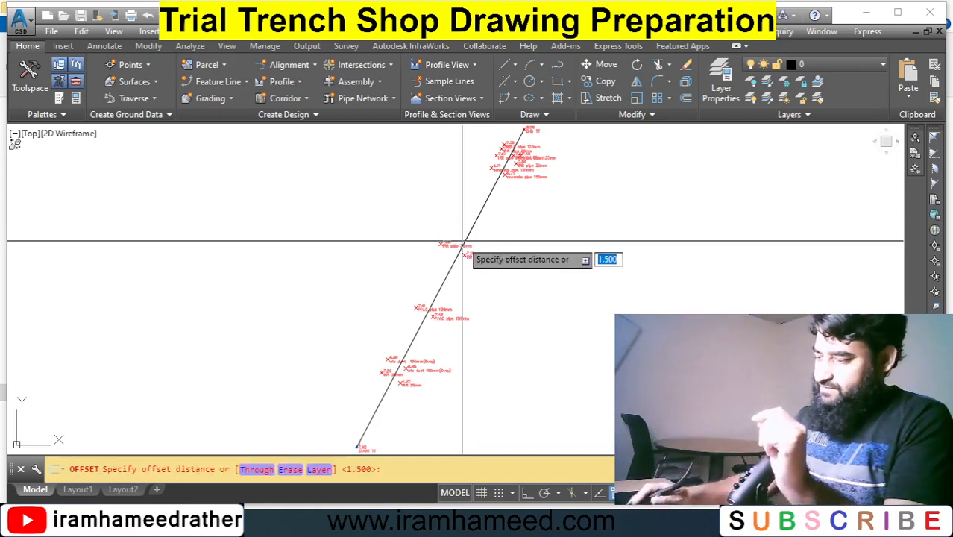
Offset the trench centre line 1.5 to both sides.
key("Return")
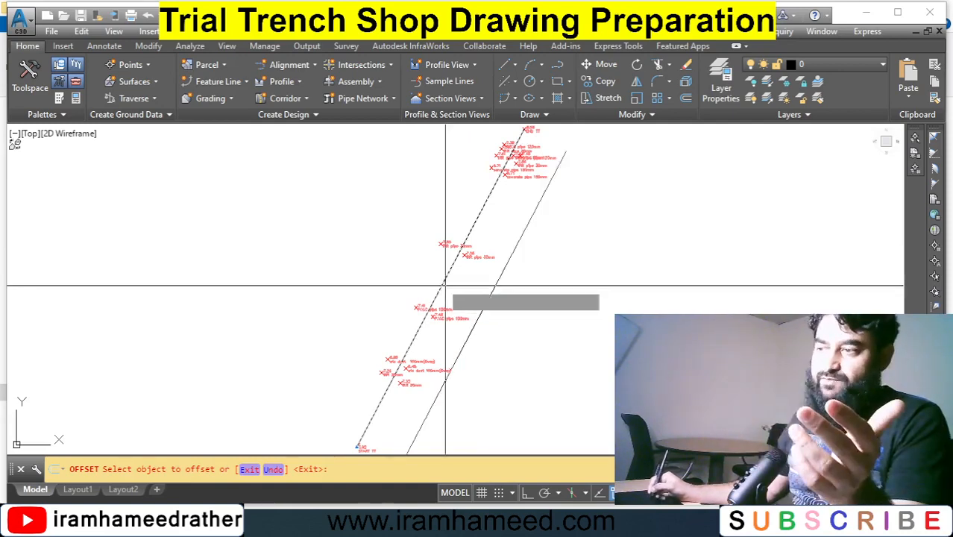
left_click(443, 284)
left_click(389, 266)
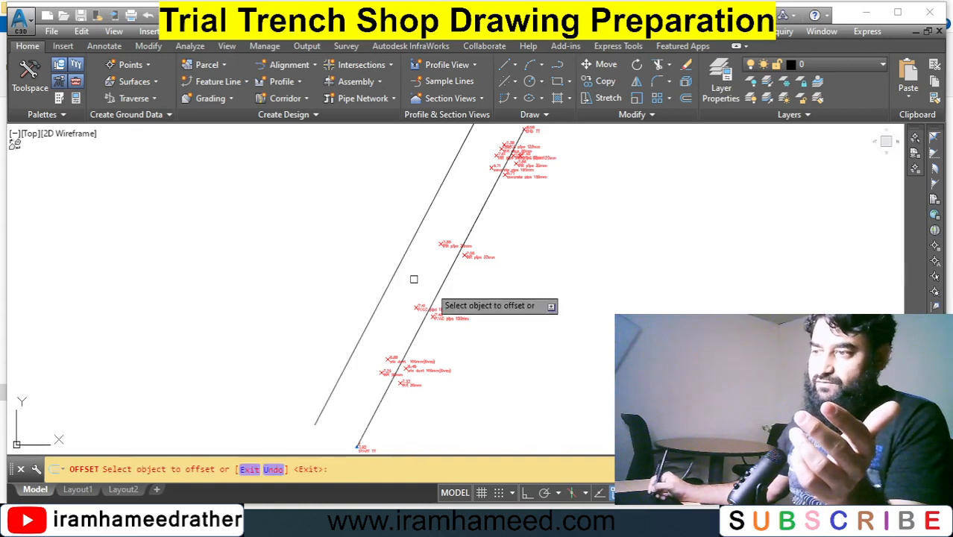
left_click(443, 284)
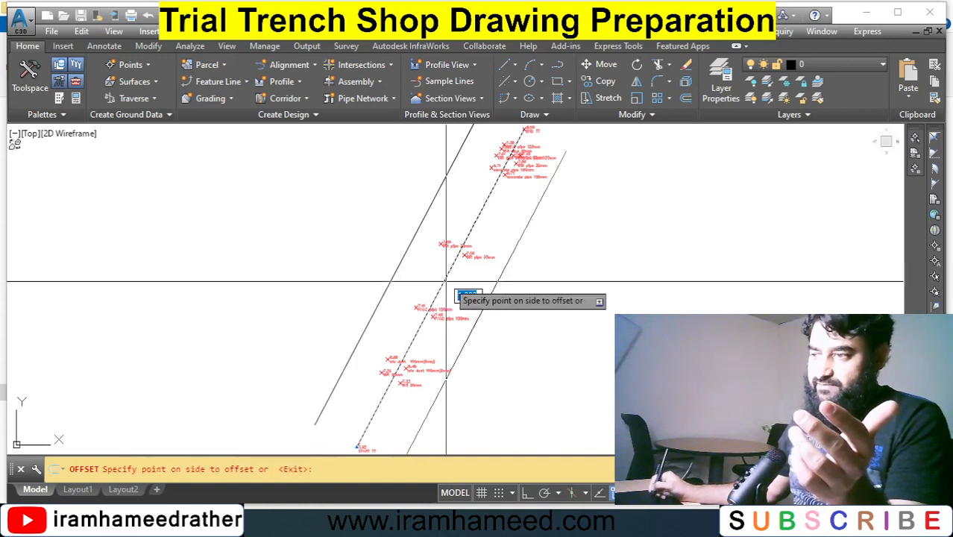
left_click(562, 328)
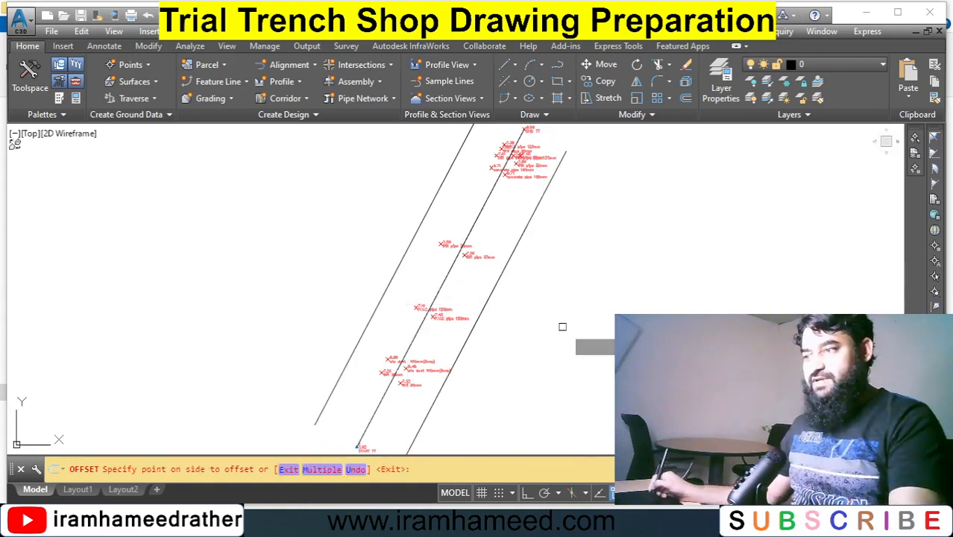
Draw a short cross line between two survey point nodes across the trench centre line.
key("Escape")
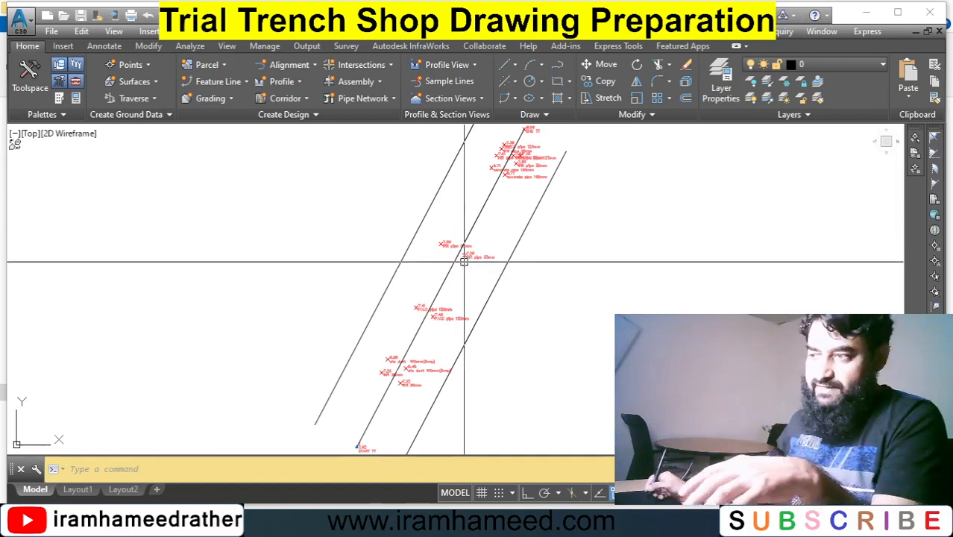
left_click(504, 65)
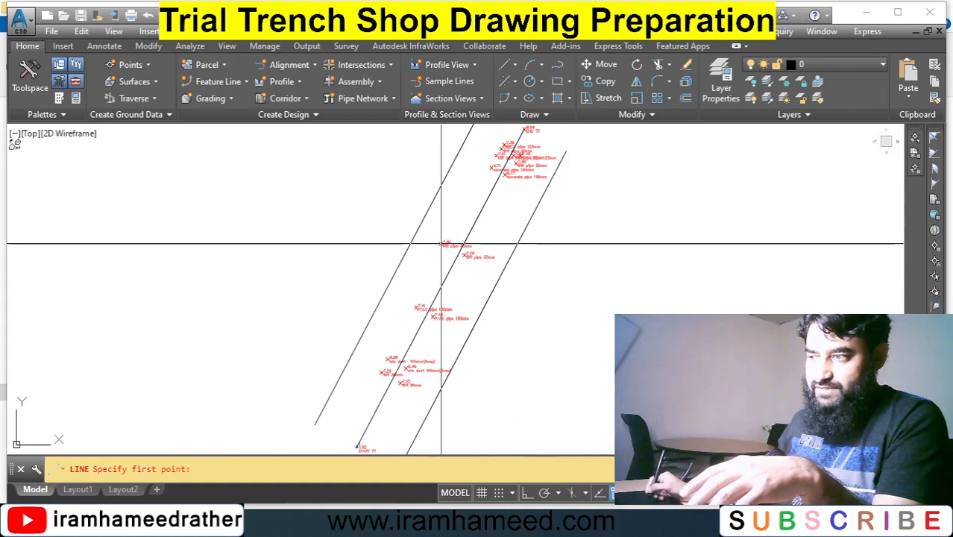
left_click(462, 253)
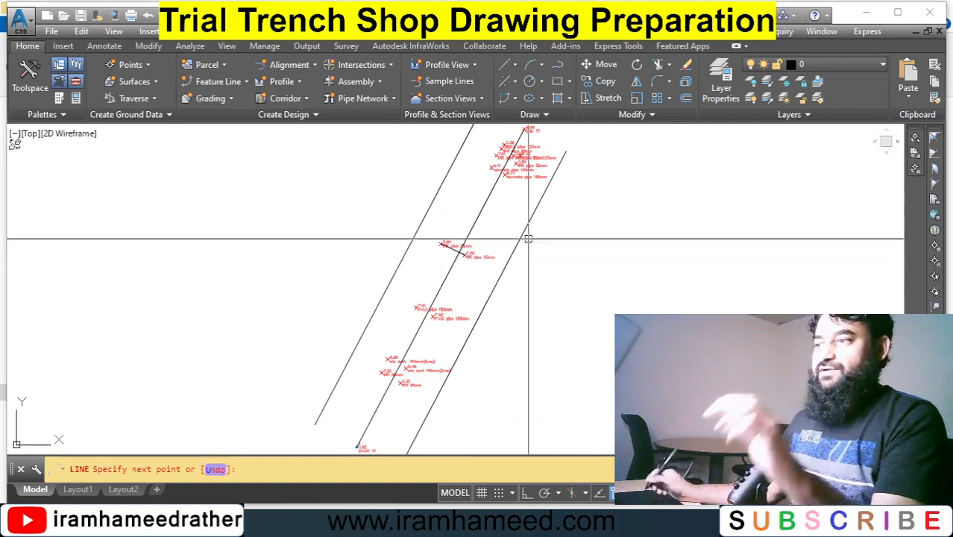
key("Escape")
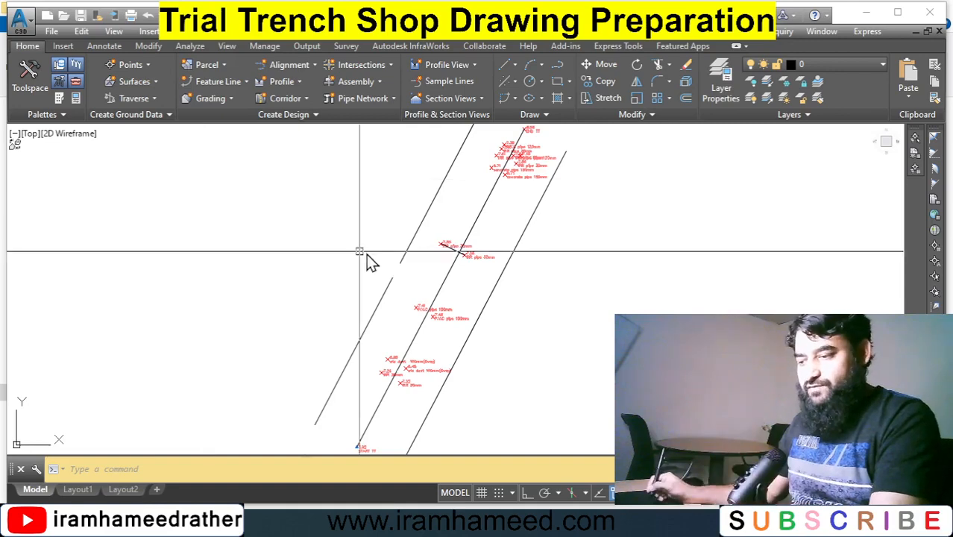
Extend the cross line to the trench edge line on the left-hand side.
type("ex")
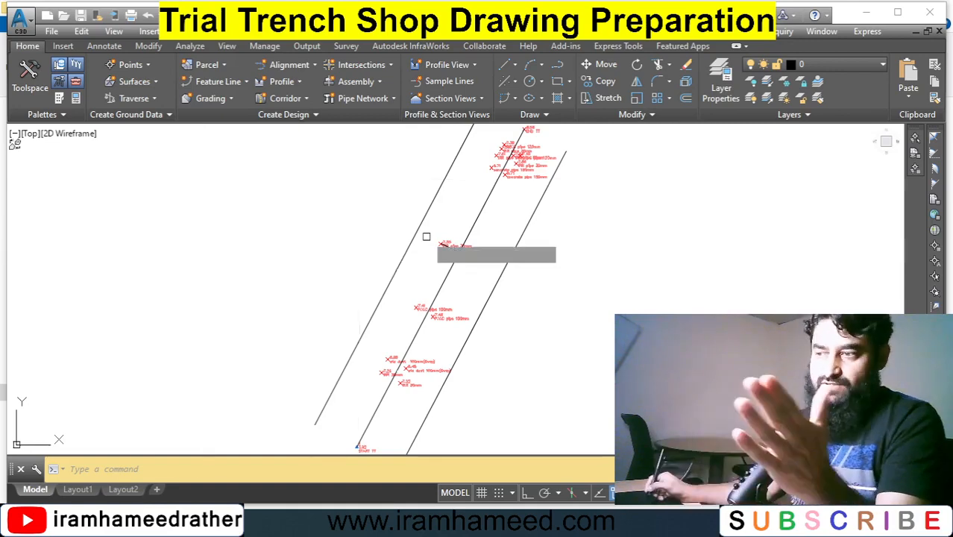
key("Return")
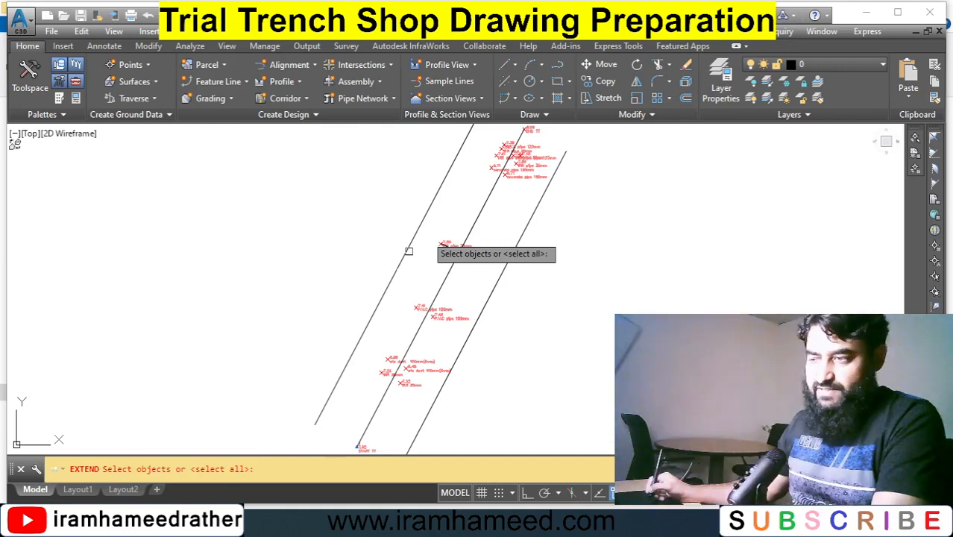
left_click(406, 254)
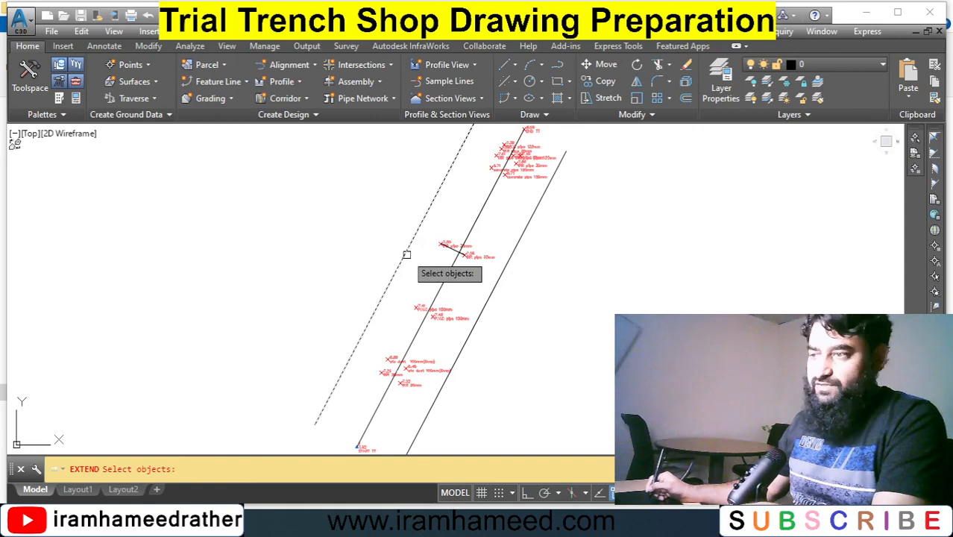
key("Return")
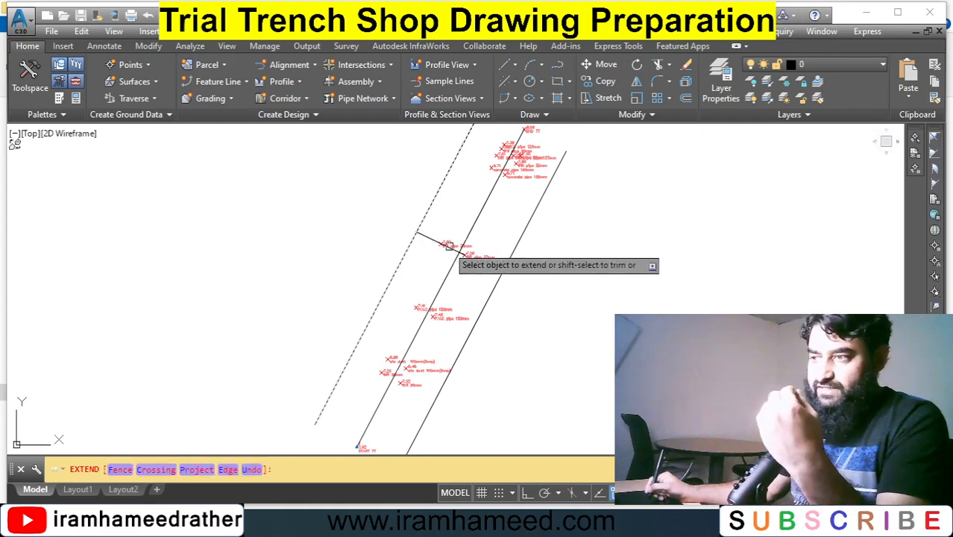
left_click(451, 248)
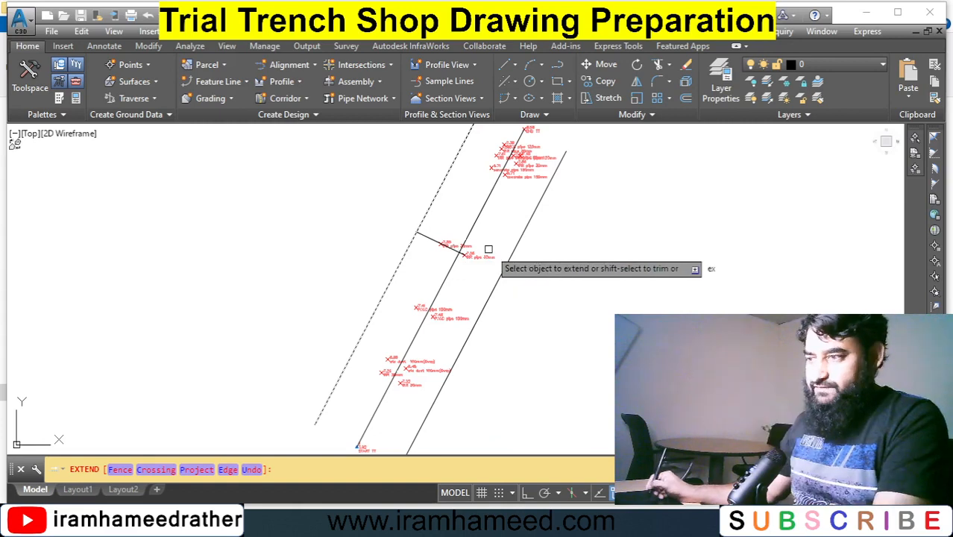
key("Escape")
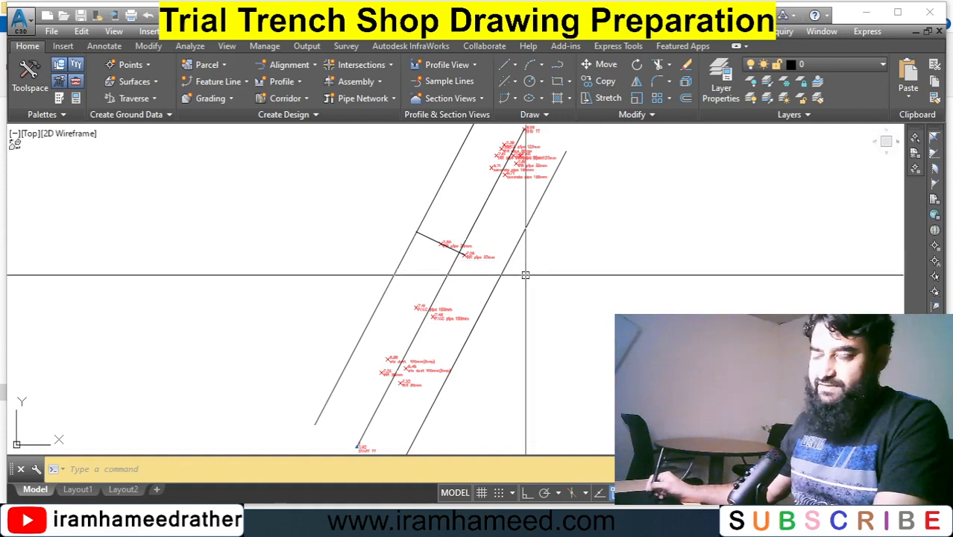
Extend the cross line to the trench edge line on the right-hand side.
type("ex")
key("Return")
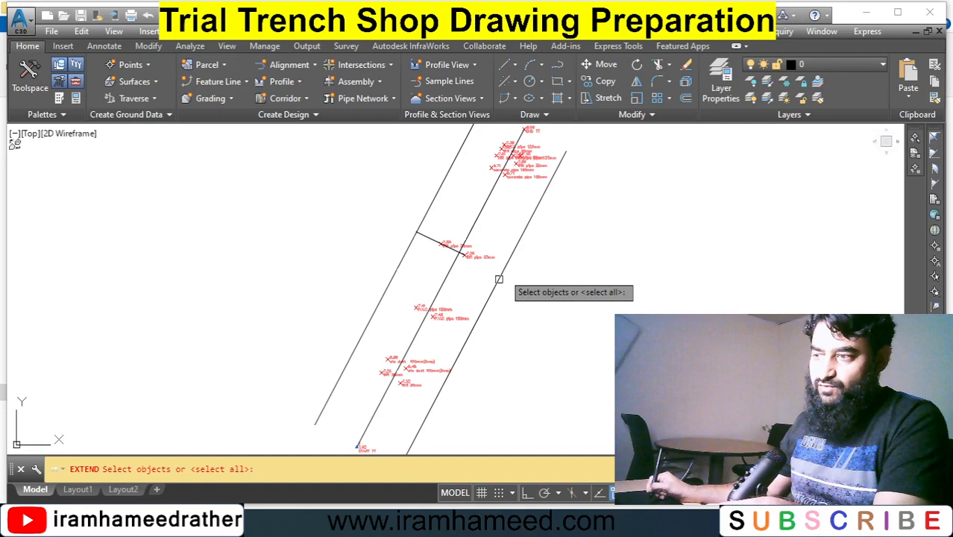
left_click(498, 279)
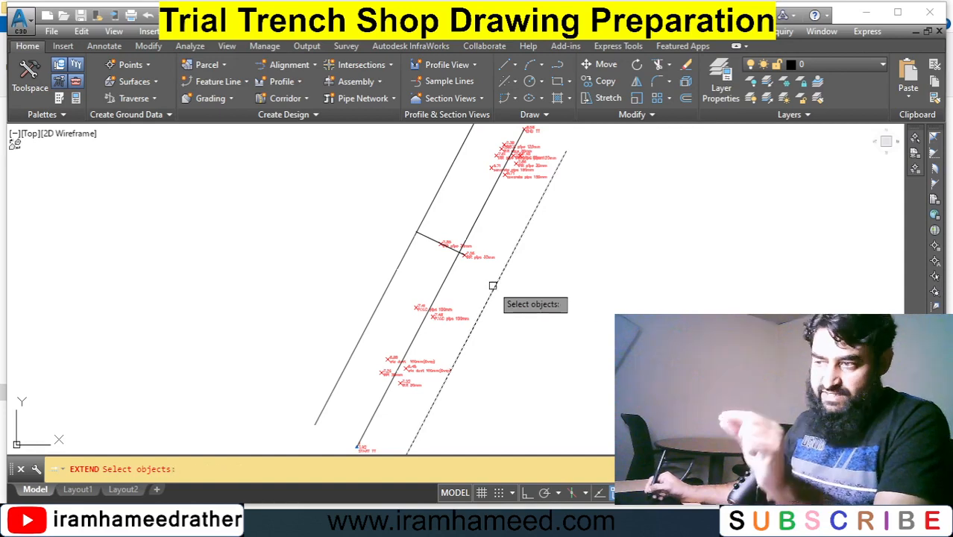
key("Return")
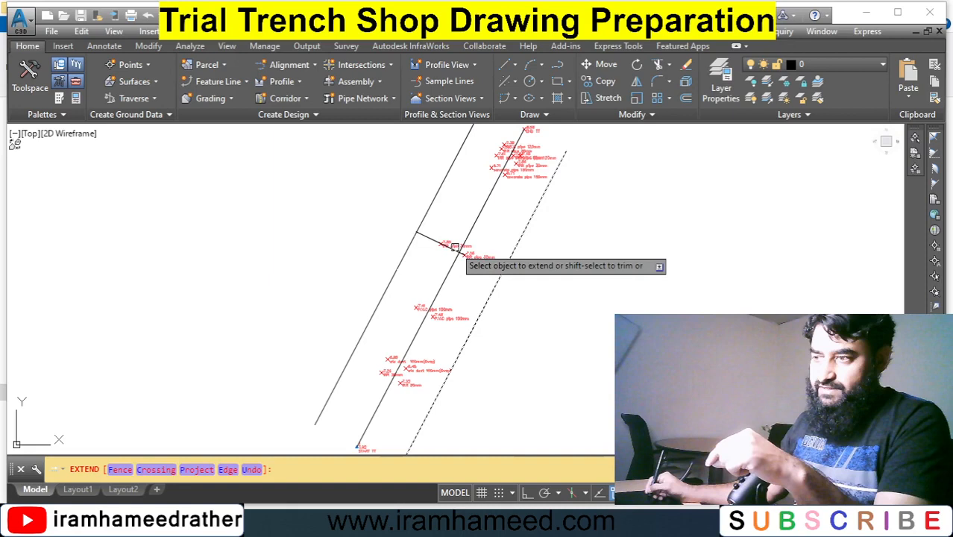
left_click(454, 246)
key("Return")
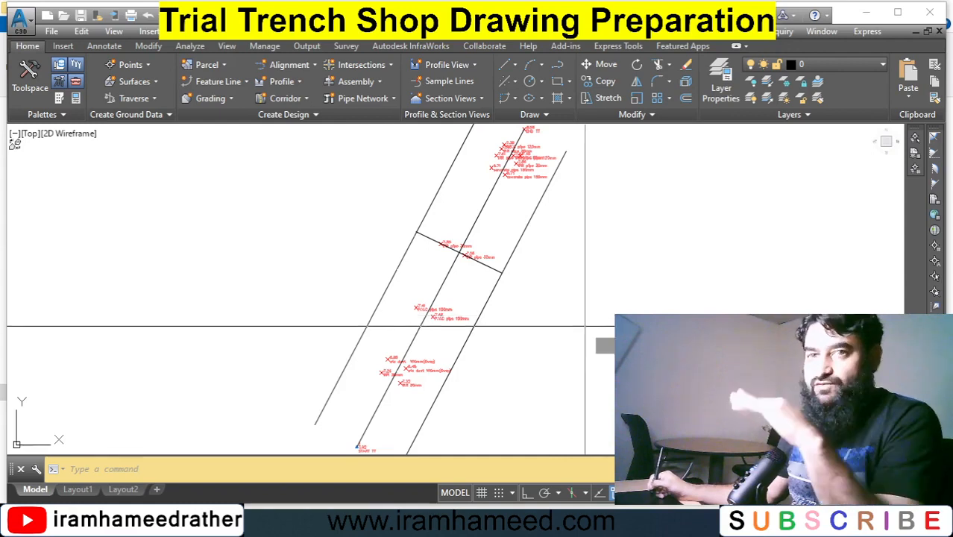
Draw a horizontal line with Ortho on in the empty space beside the trench plan.
type("l")
key("Return")
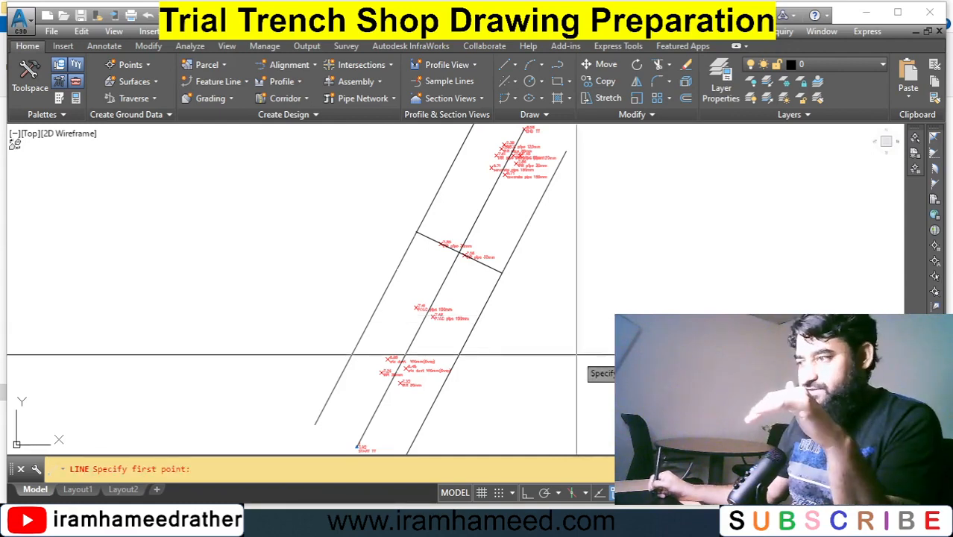
left_click(575, 355)
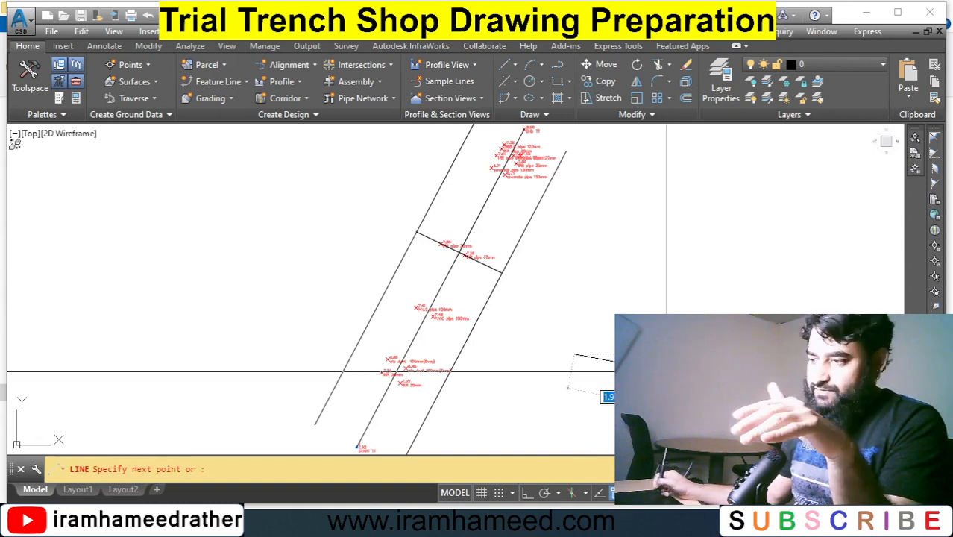
key("F8")
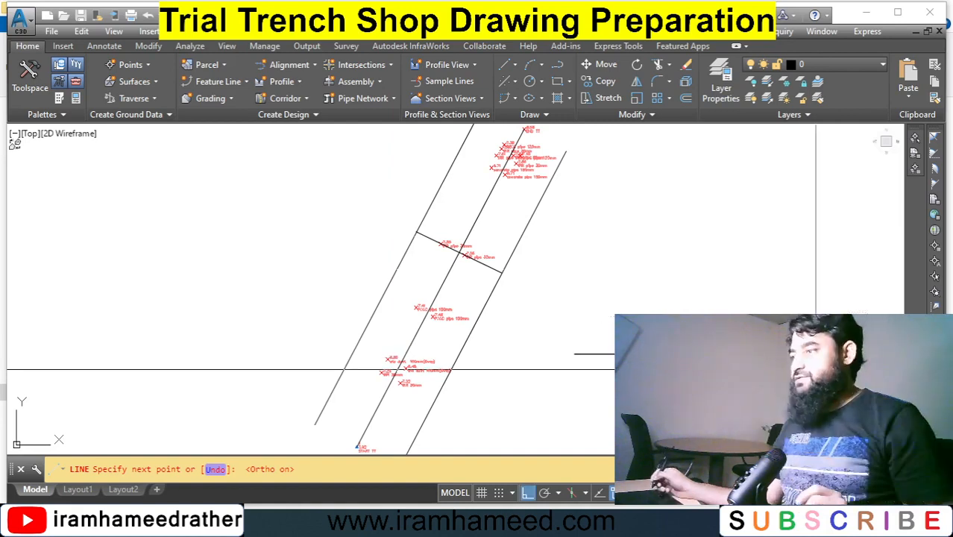
key("Escape")
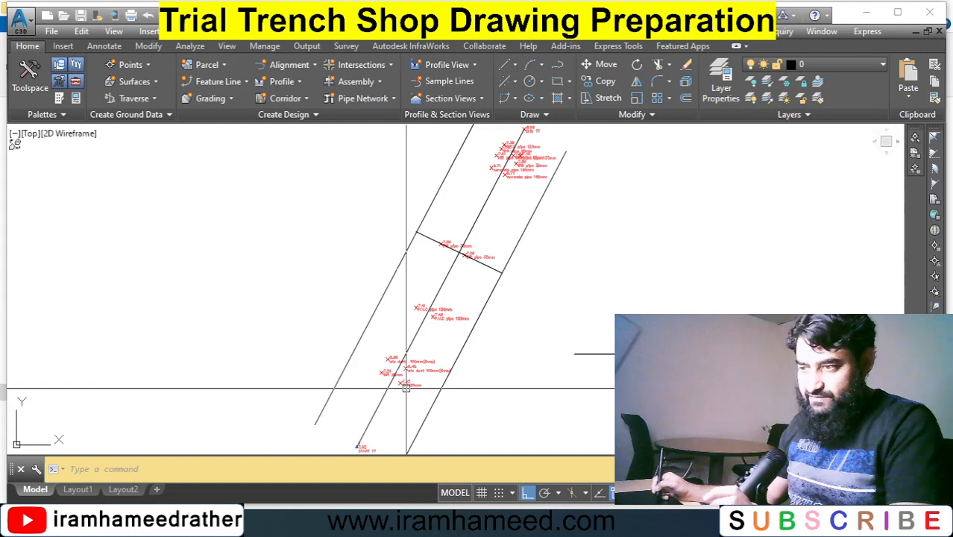
Zoom in on the survey points near the lower part of the trench to examine them.
type("z")
key("Return")
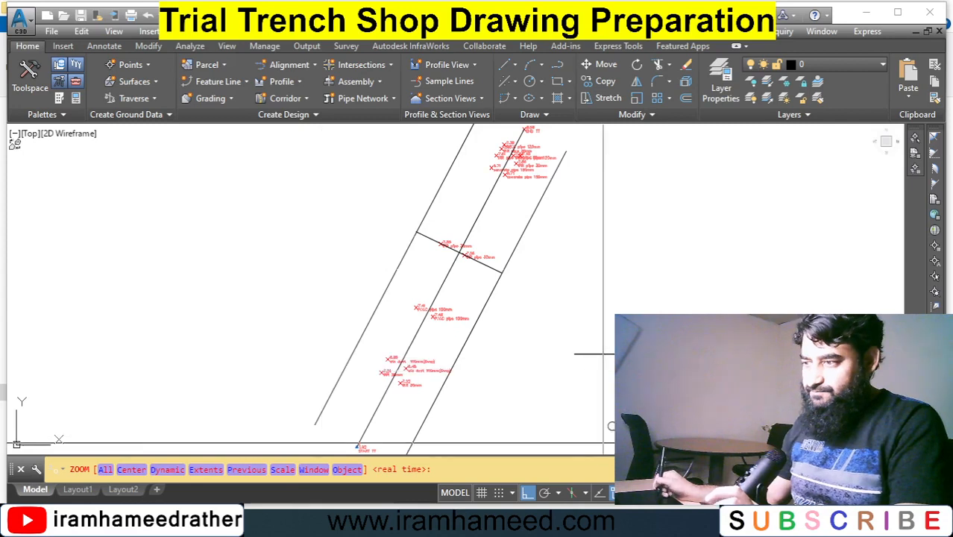
left_click(610, 442)
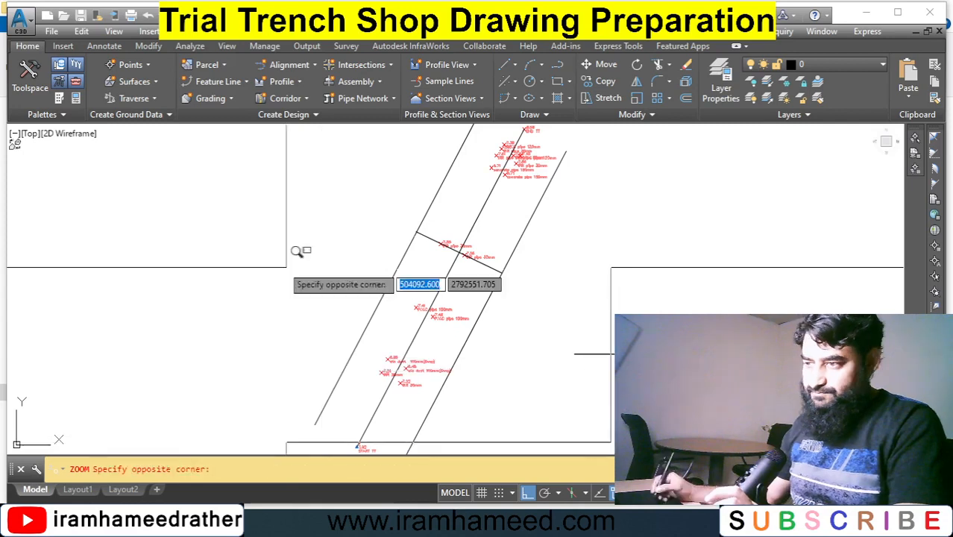
left_click(331, 284)
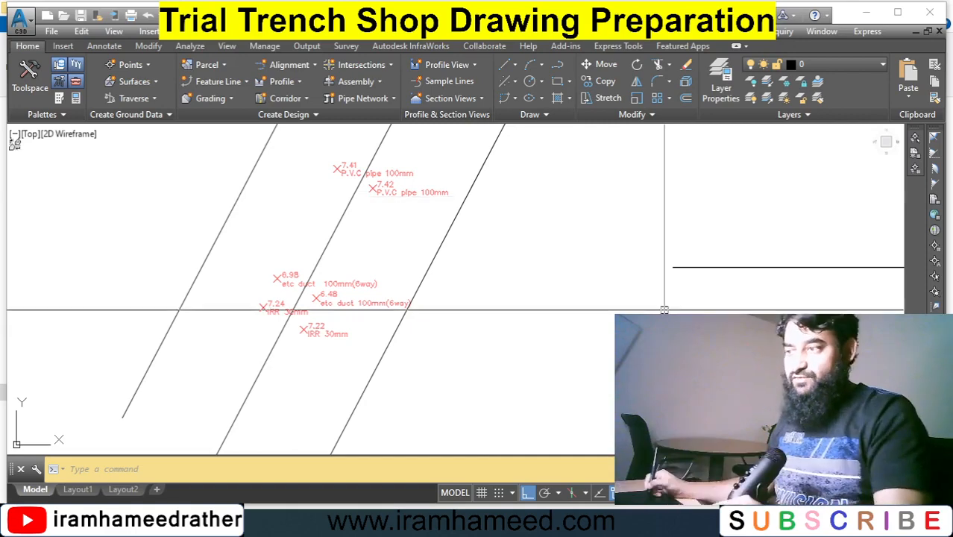
left_click(659, 338)
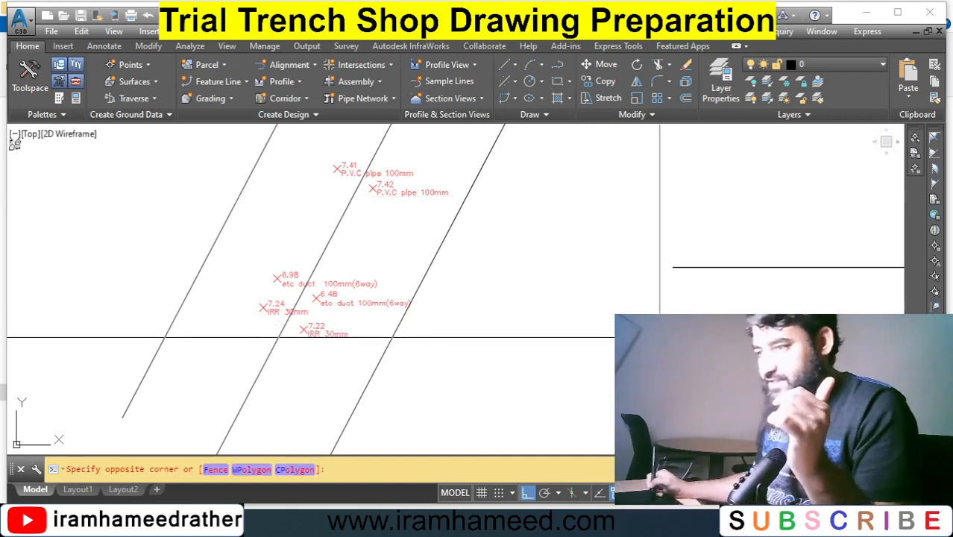
left_click(609, 373)
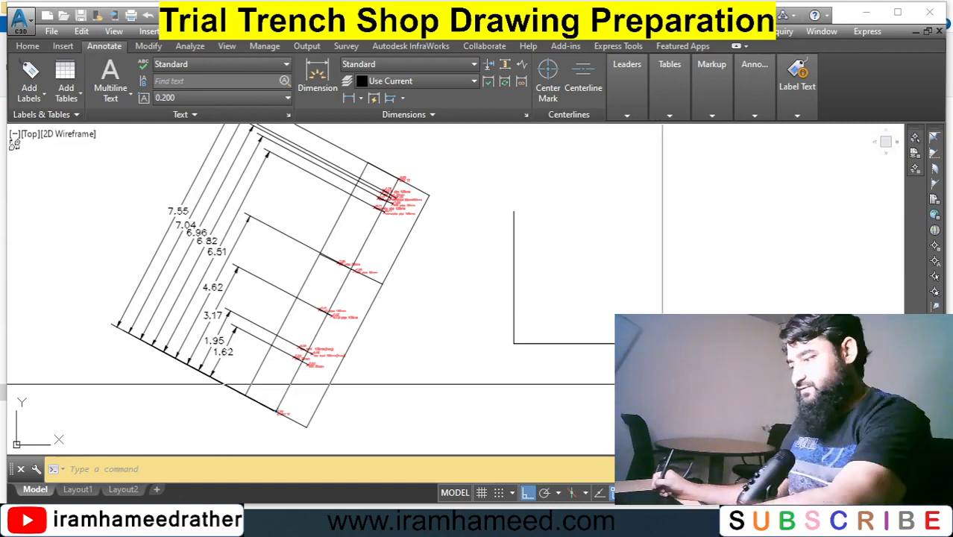
Offset the section's horizontal base line upward by 1.
type("o")
key("Return")
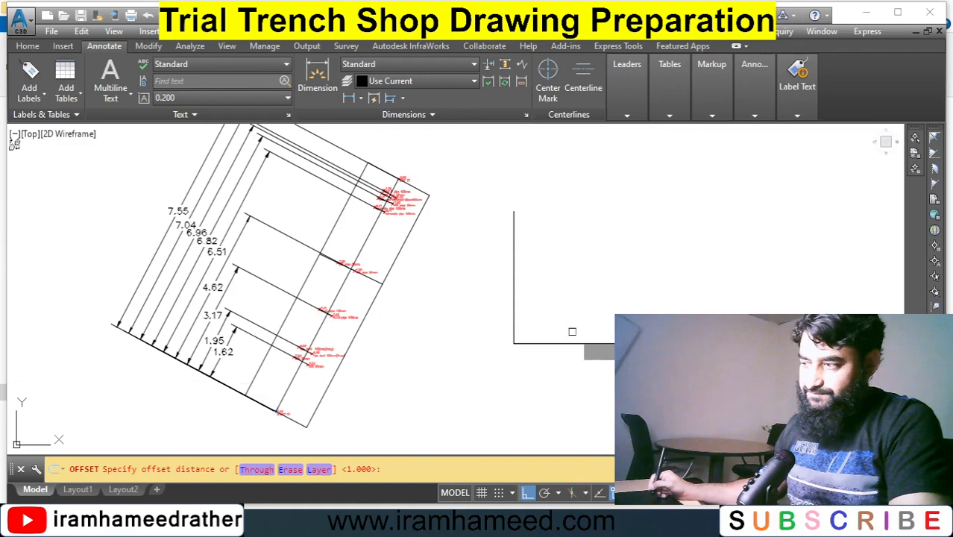
key("Return")
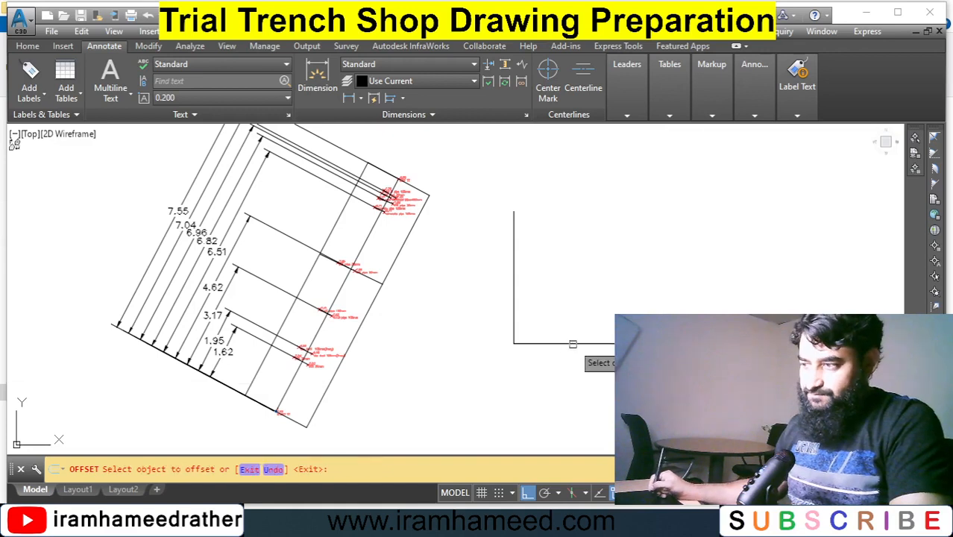
left_click(573, 344)
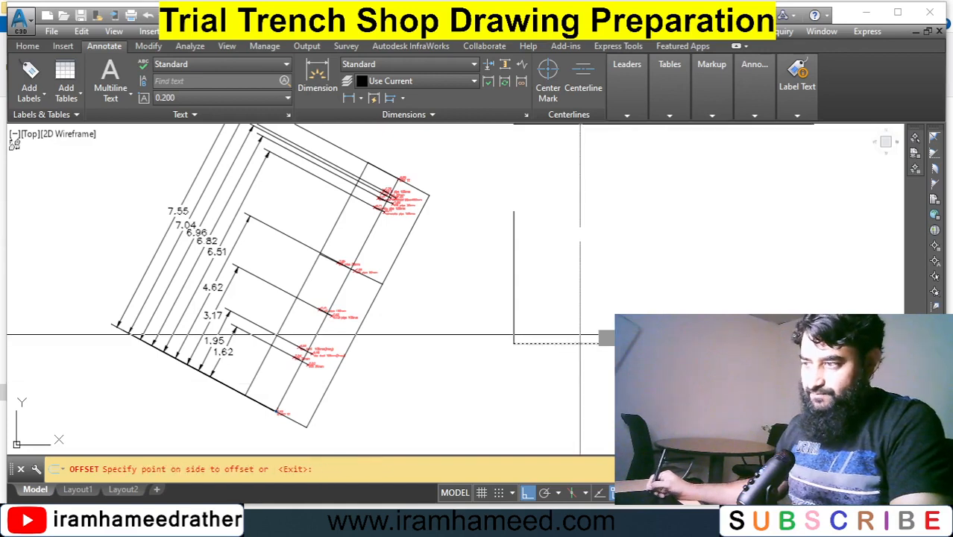
left_click(632, 299)
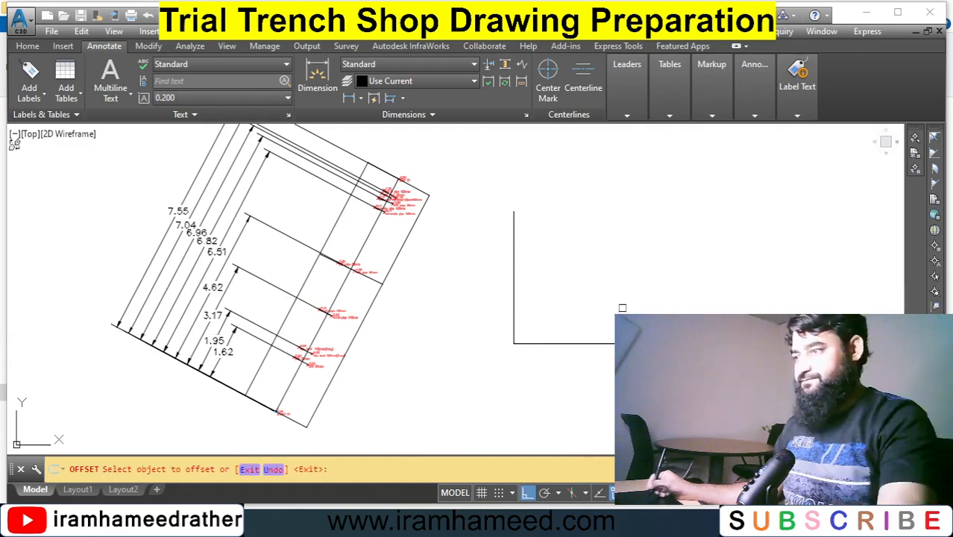
key("Return")
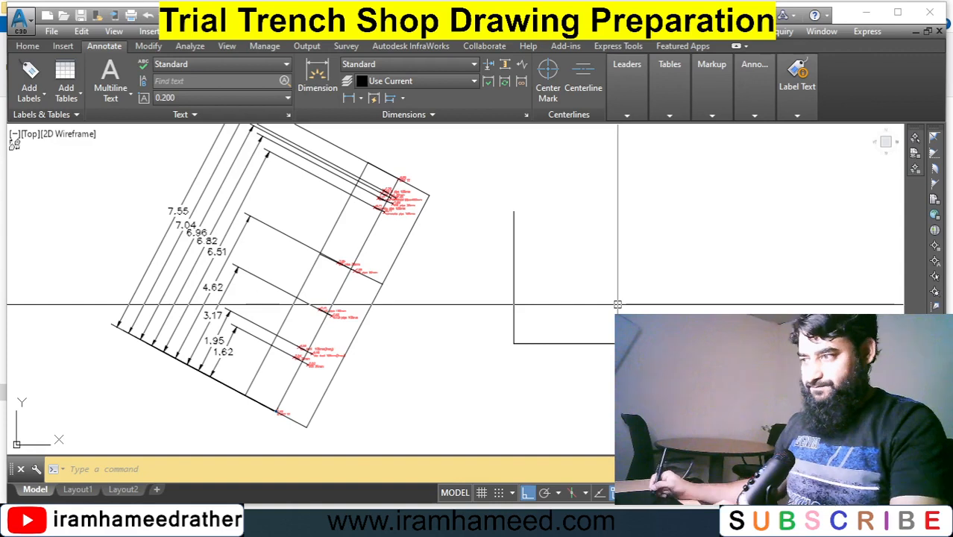
Stretch the section's vertical side line upward by moving its top endpoint grip.
scroll(515, 295, "up", 1)
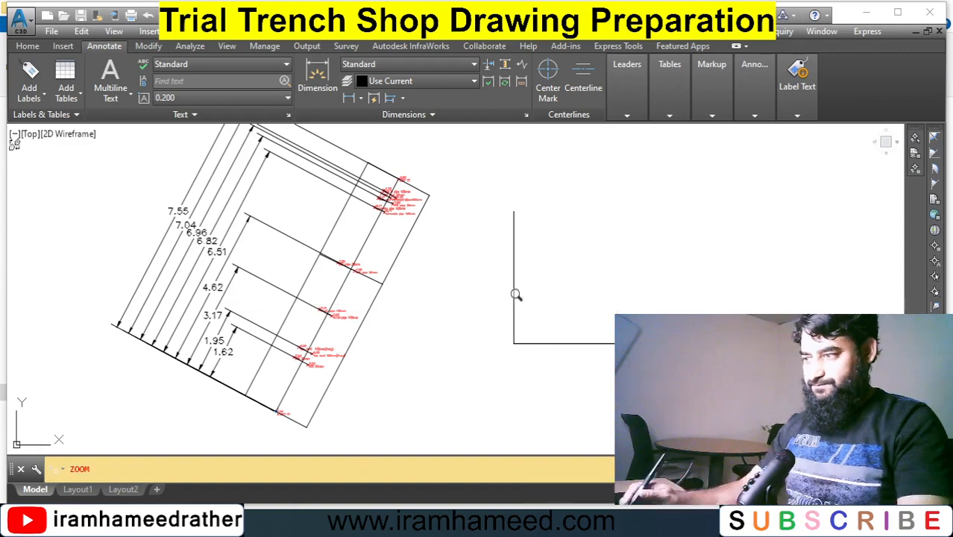
scroll(515, 294, "down", 2)
middle_click_drag(595, 232, 483, 302)
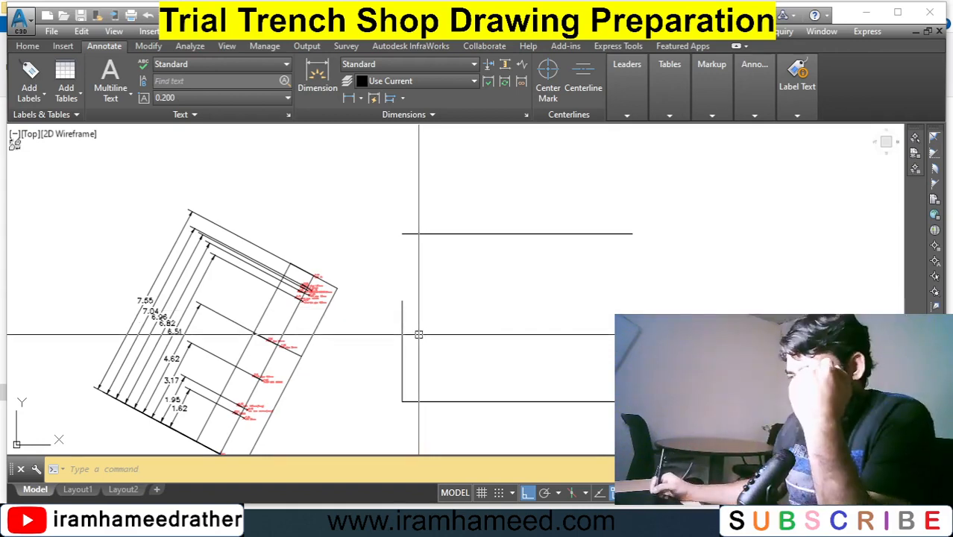
left_click(406, 334)
left_click(399, 340)
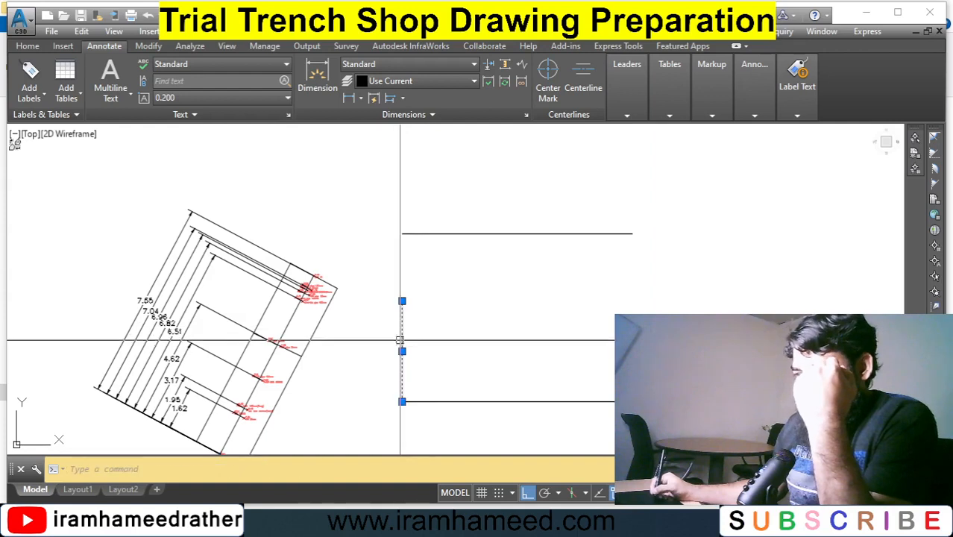
left_click(402, 301)
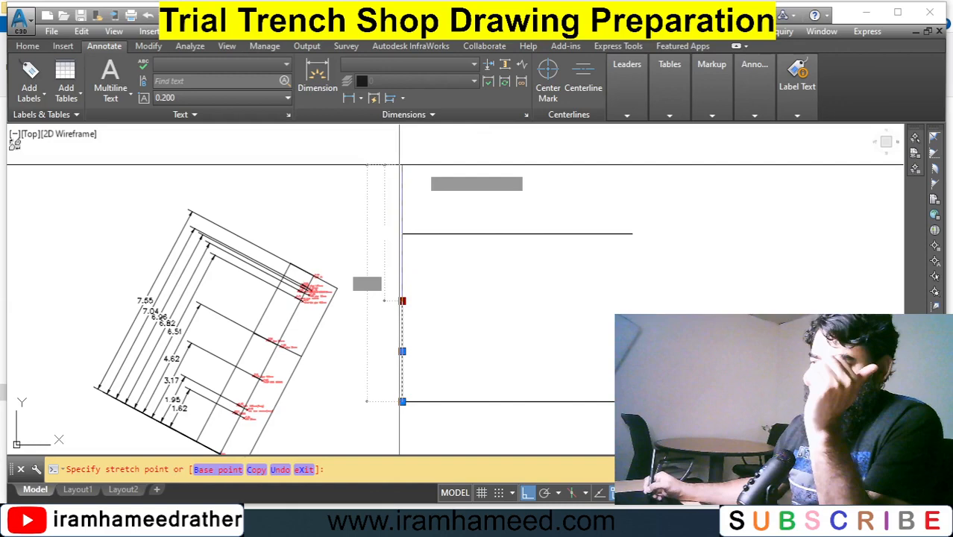
left_click(399, 164)
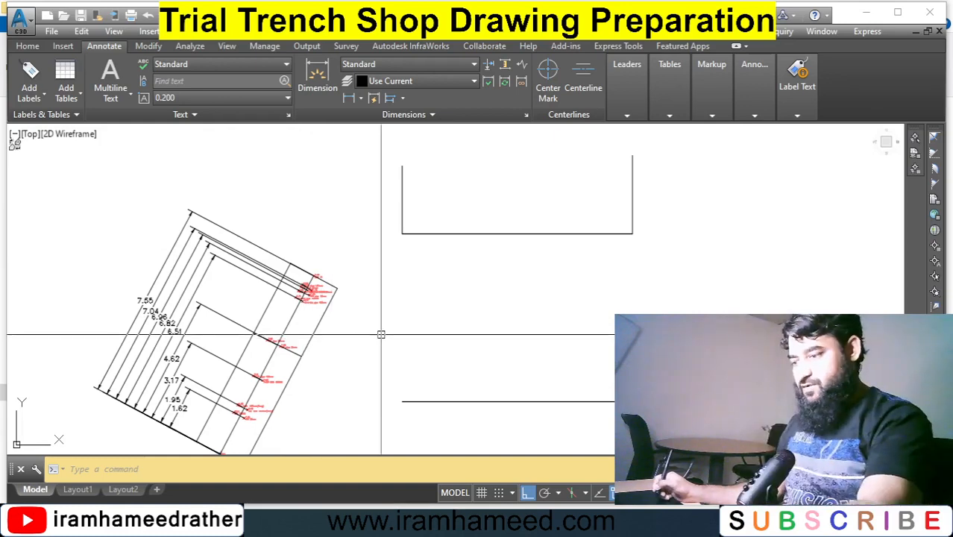
Offset the section's left vertical side line 7.55 to the right.
type("o")
key("Return")
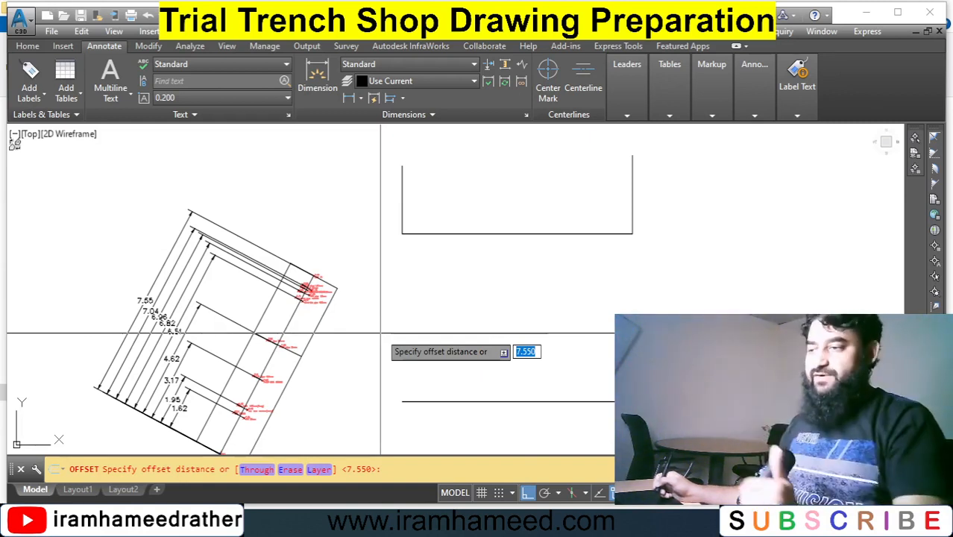
type("7")
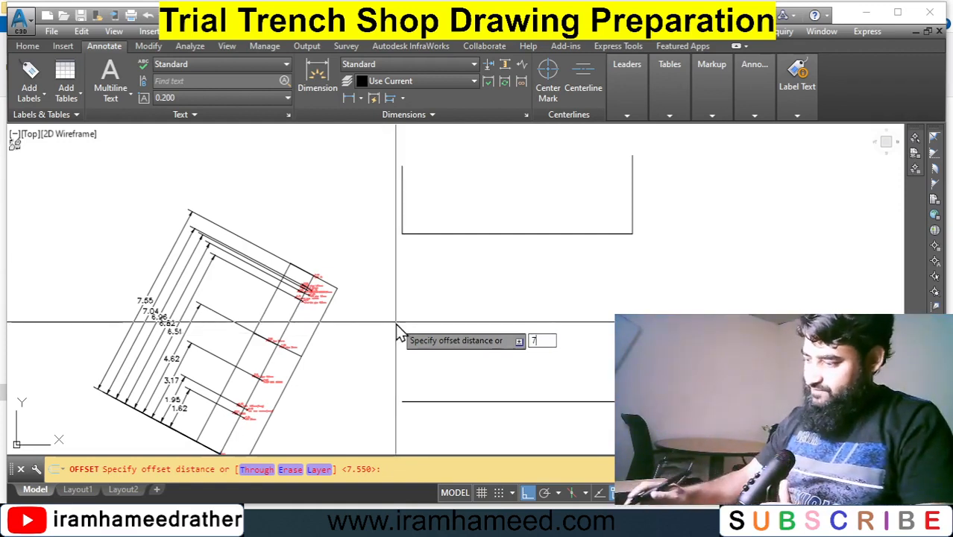
type(".55")
key("Return")
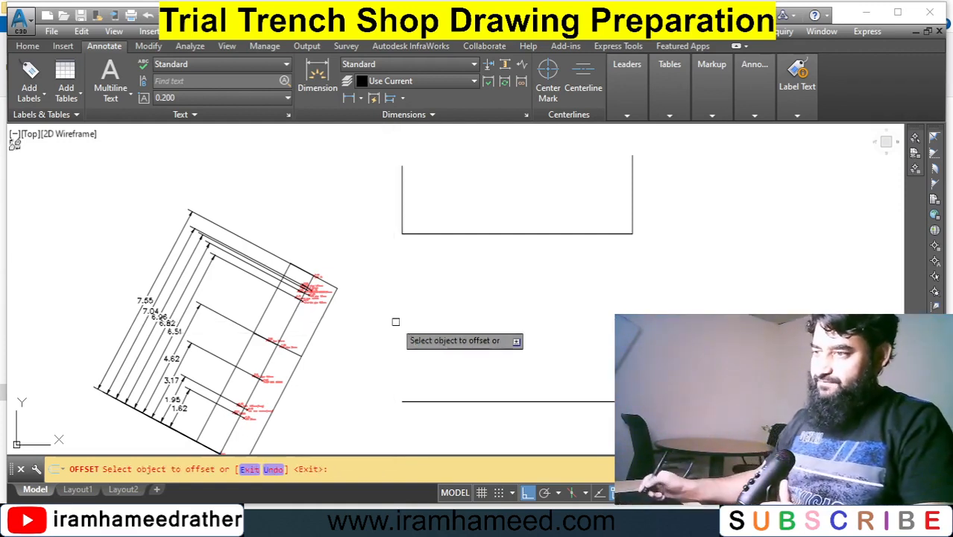
left_click(403, 204)
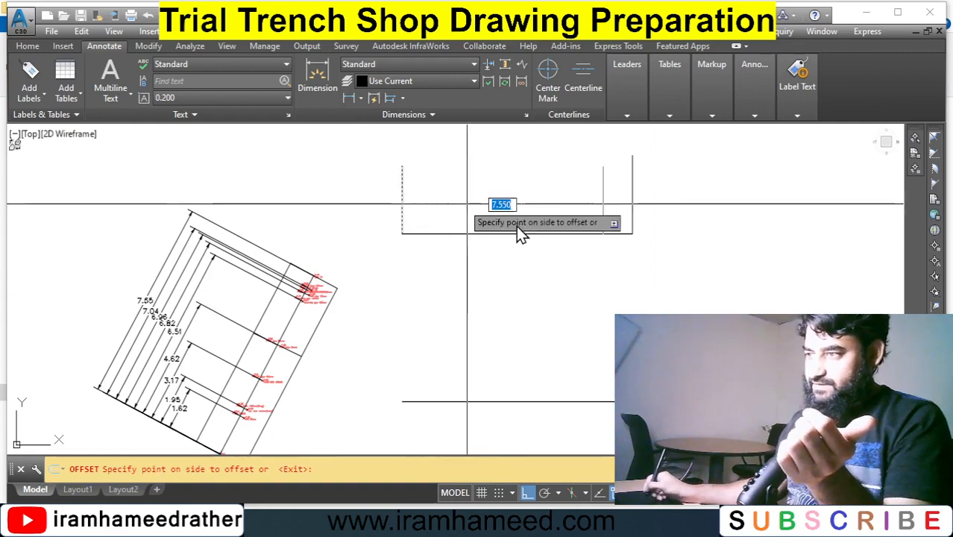
left_click(468, 204)
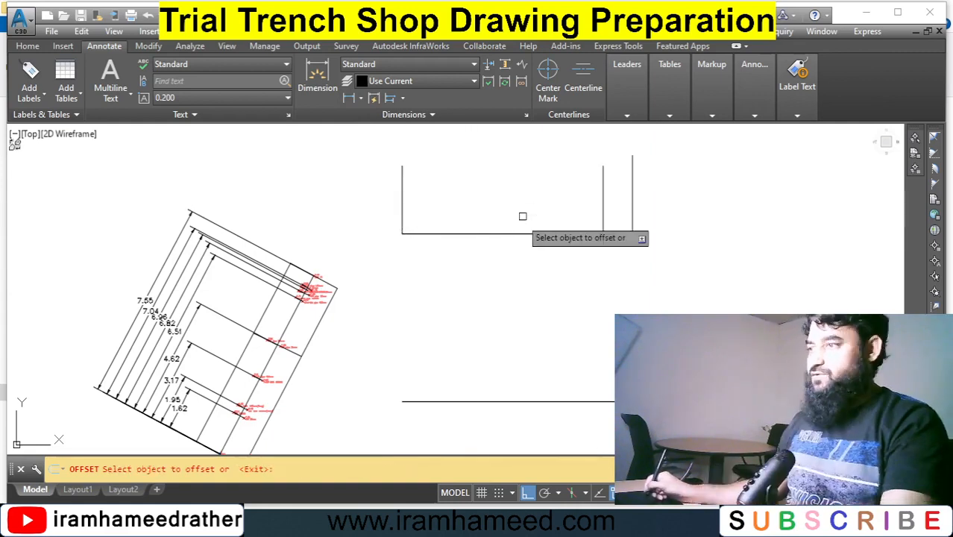
key("Escape")
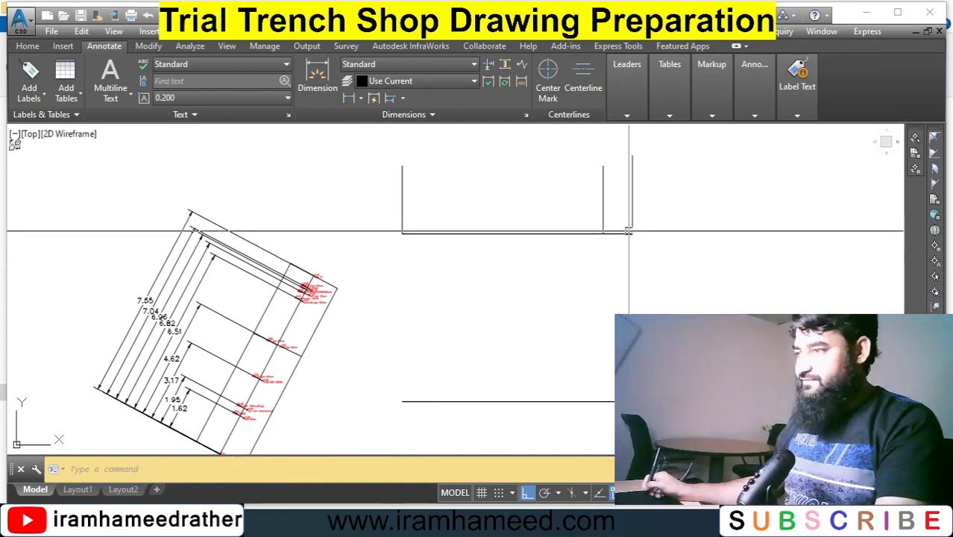
Trim the section's base line back to the newly offset vertical line.
type("tr")
key("Return")
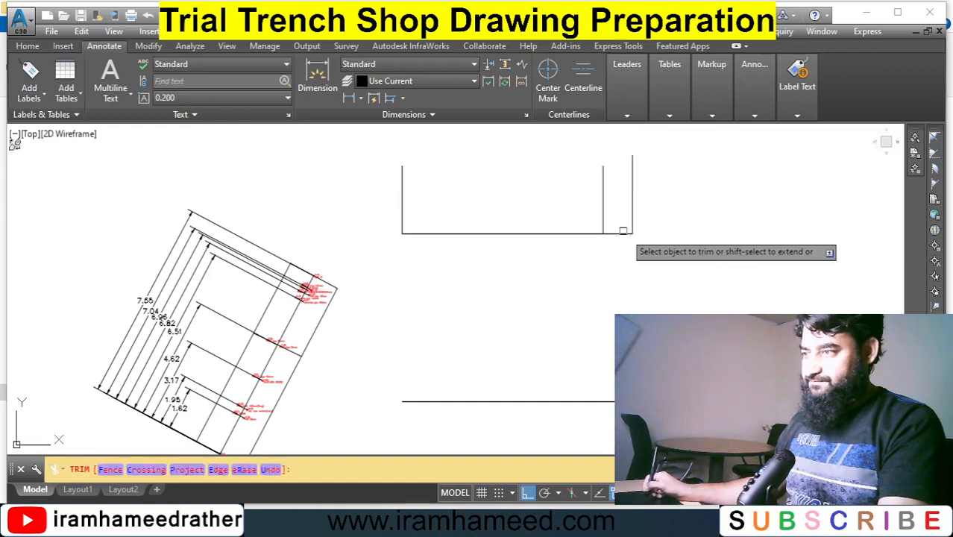
left_click(623, 233)
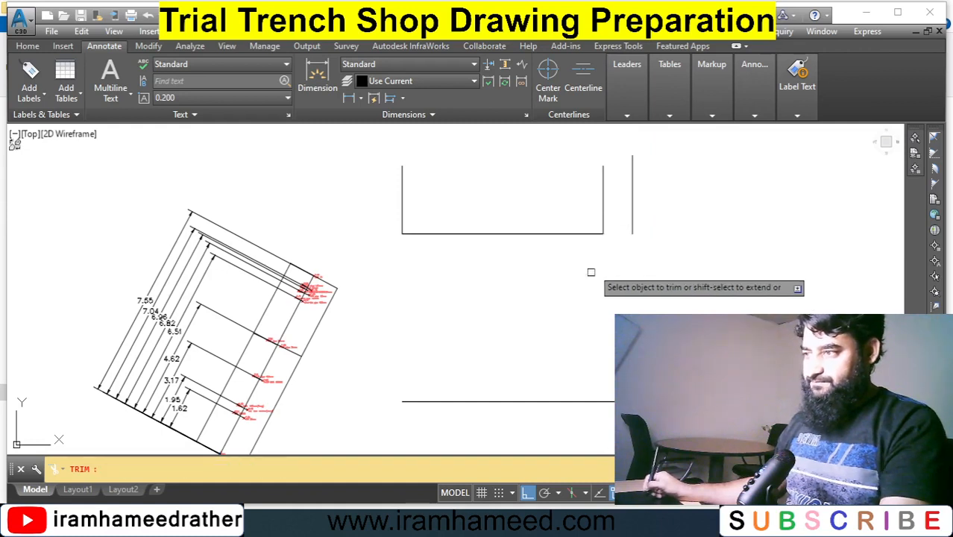
key("Escape")
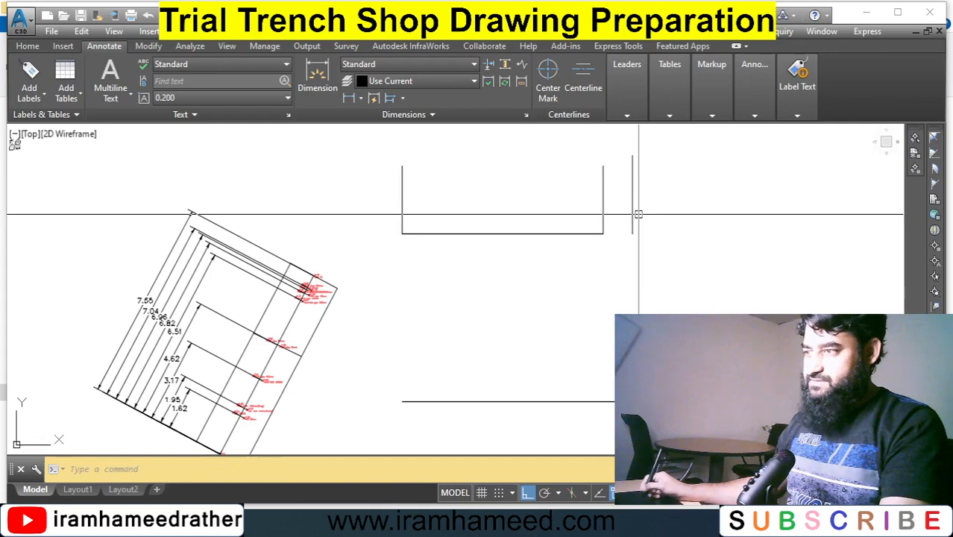
Delete the section's original right vertical side line.
left_click(631, 211)
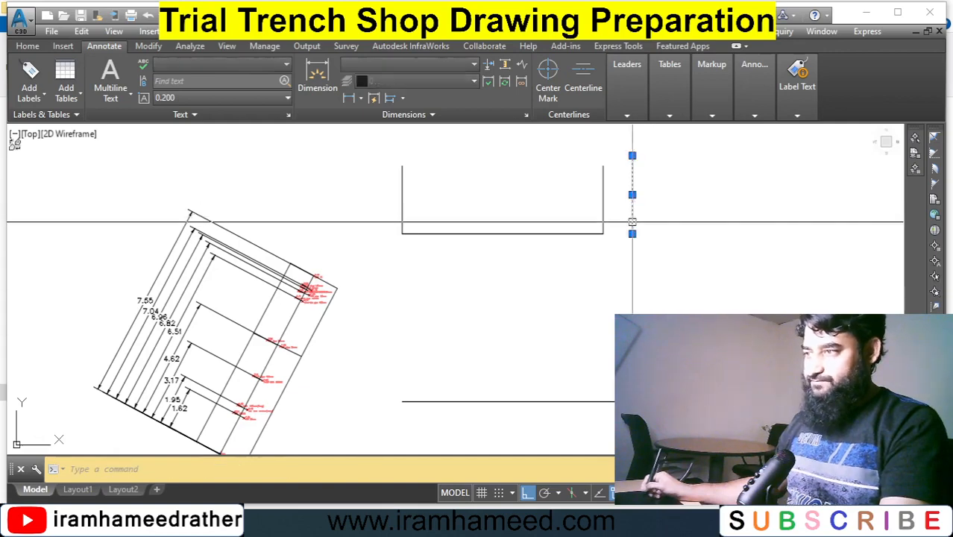
key("Delete")
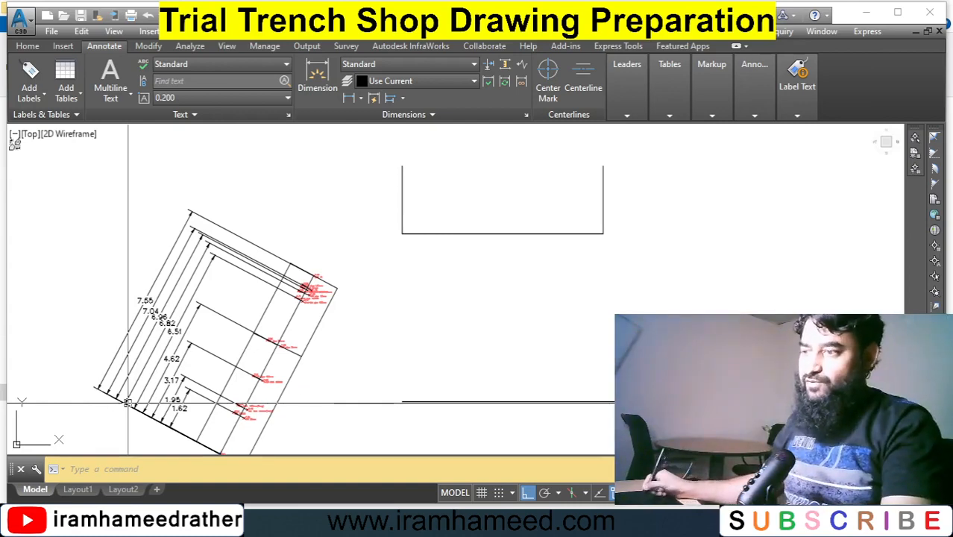
left_click(626, 288)
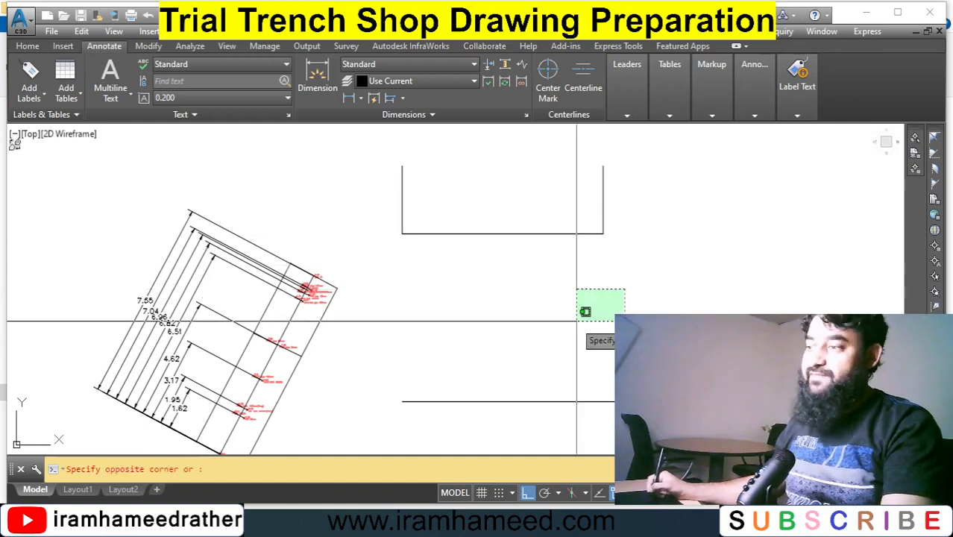
left_click(577, 319)
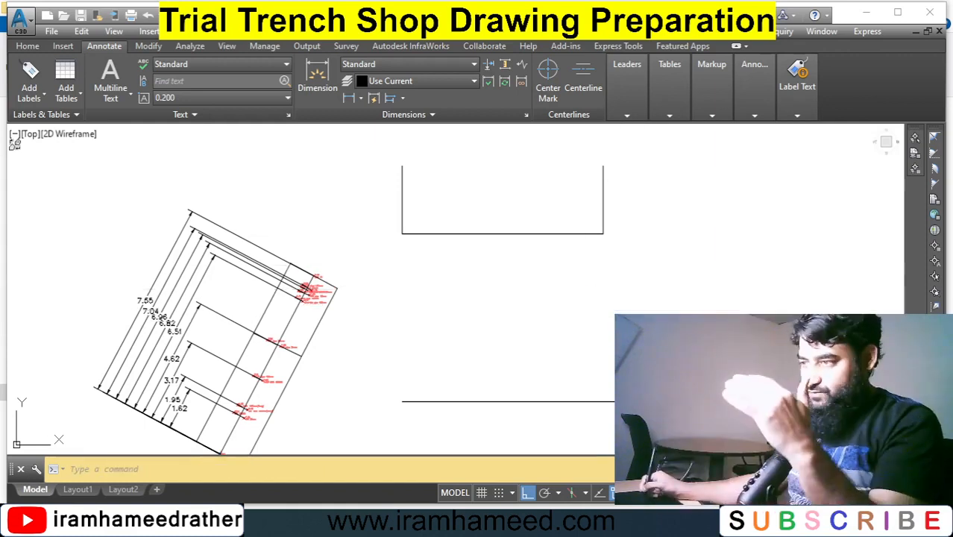
Draw a short horizontal ground line outward from the top endpoint of the right side line.
type("l")
key("Return")
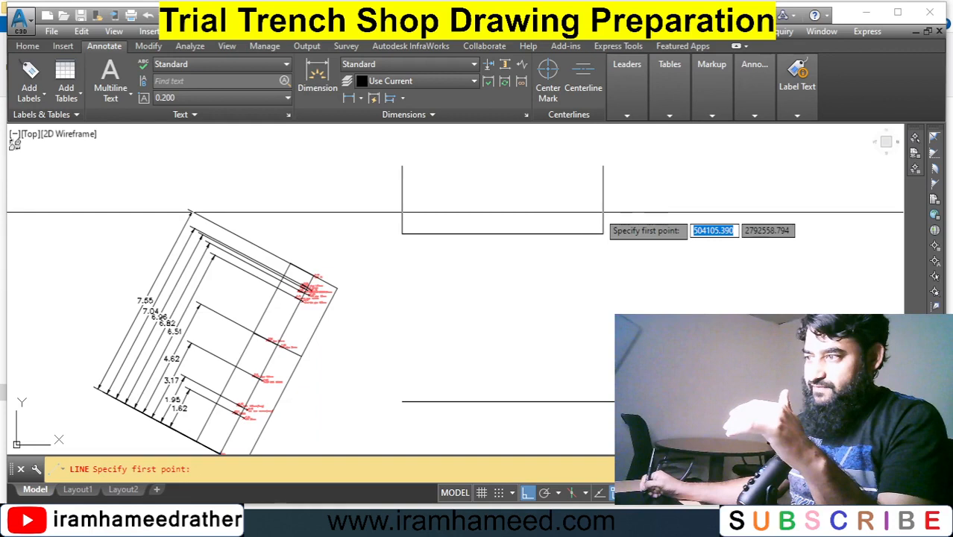
right_click(598, 208, "shift")
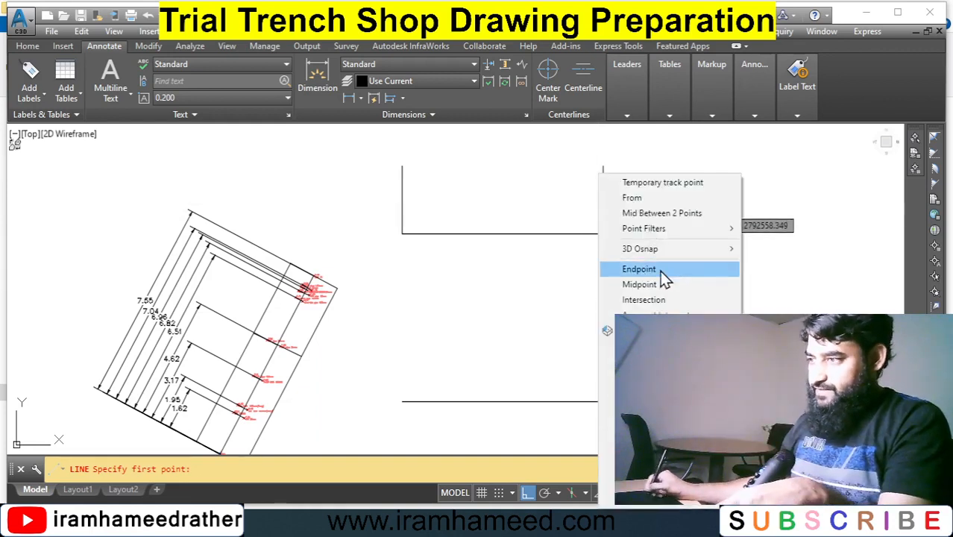
left_click(660, 272)
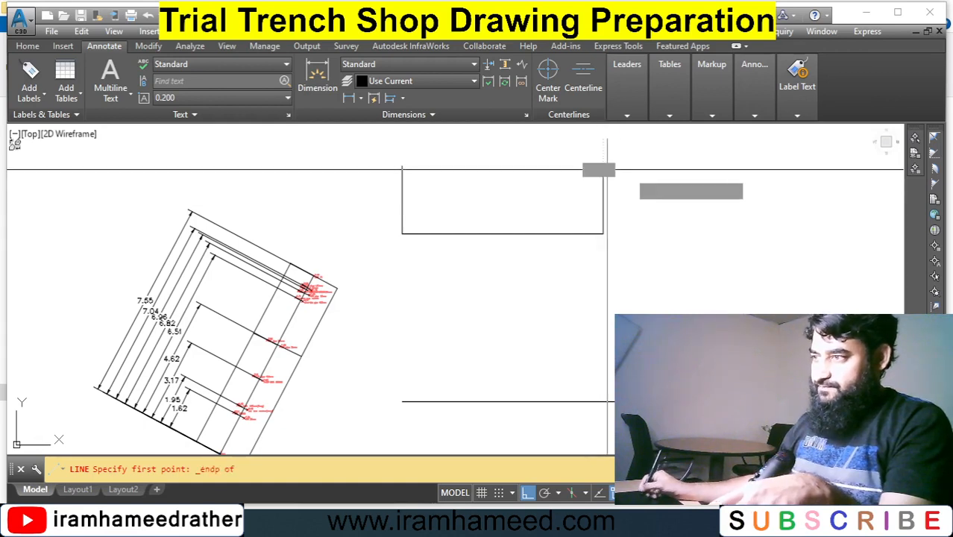
left_click(606, 170)
left_click(659, 169)
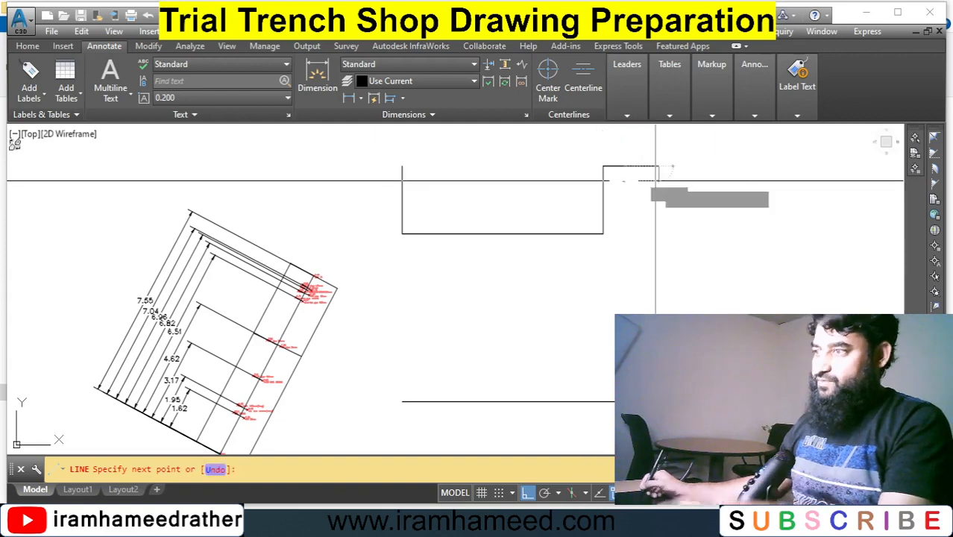
key("Escape")
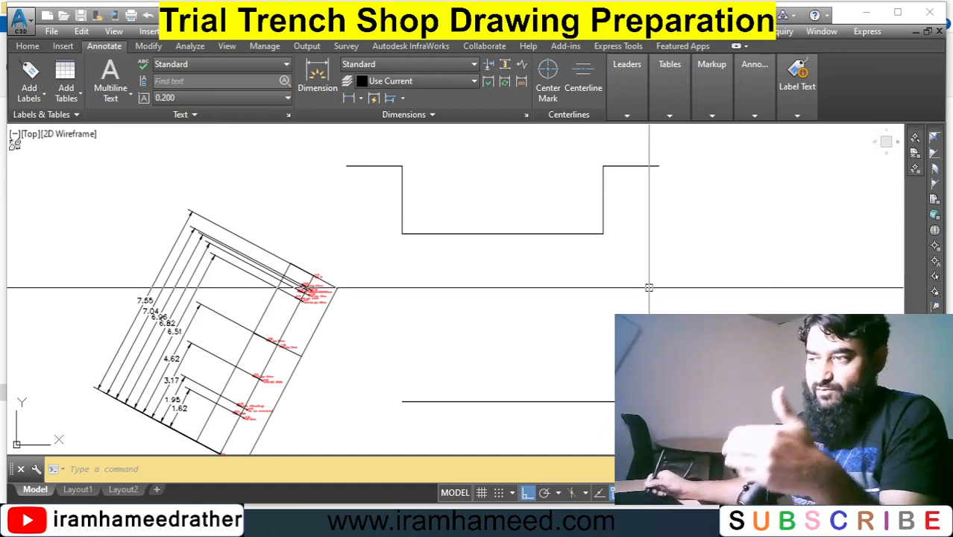
left_click(510, 285)
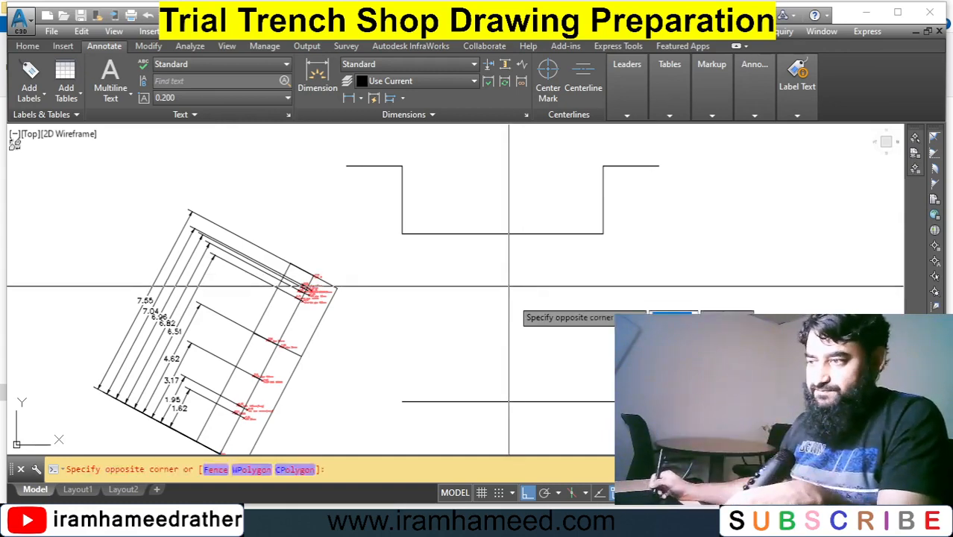
left_click(445, 340)
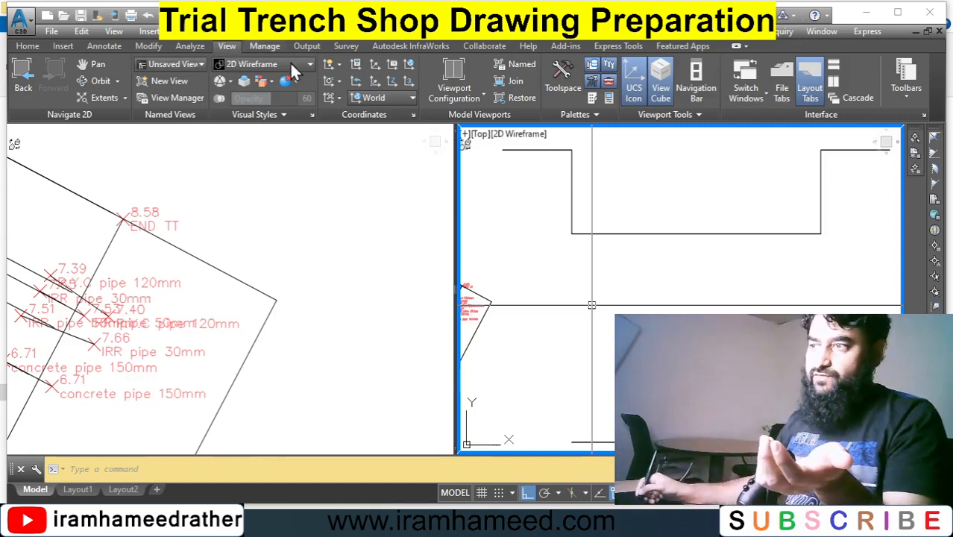
left_click(481, 103)
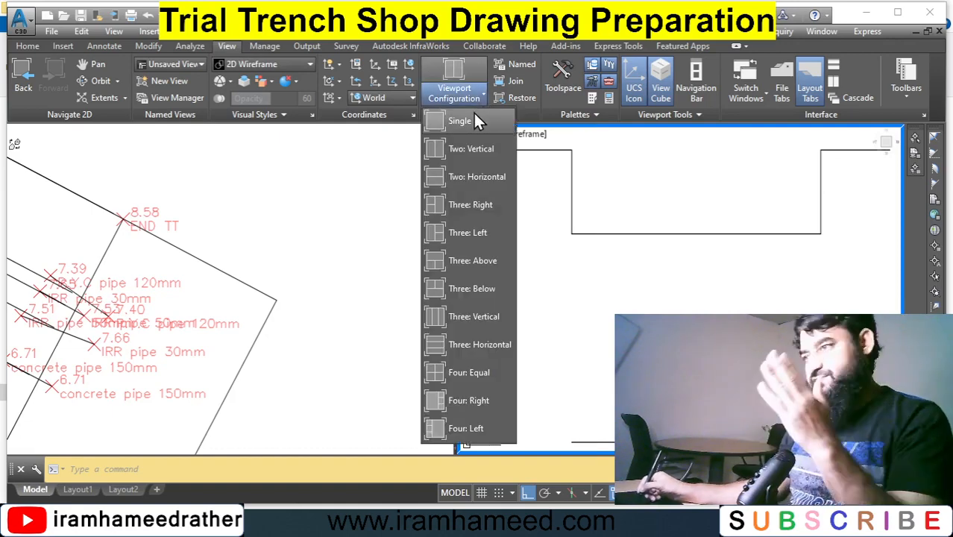
left_click(624, 245)
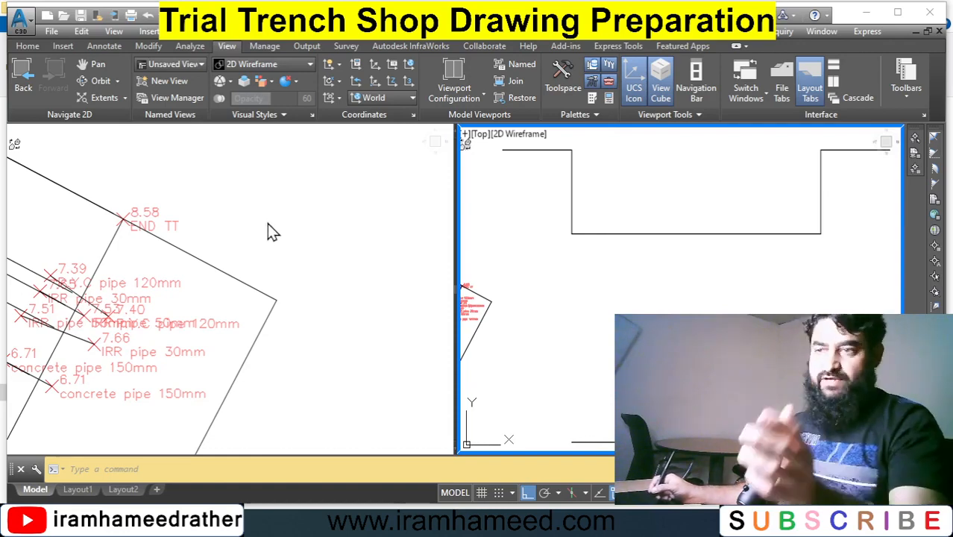
Offset the right ground line slightly downward in the section viewport, spanning across the trench opening.
left_click(232, 207)
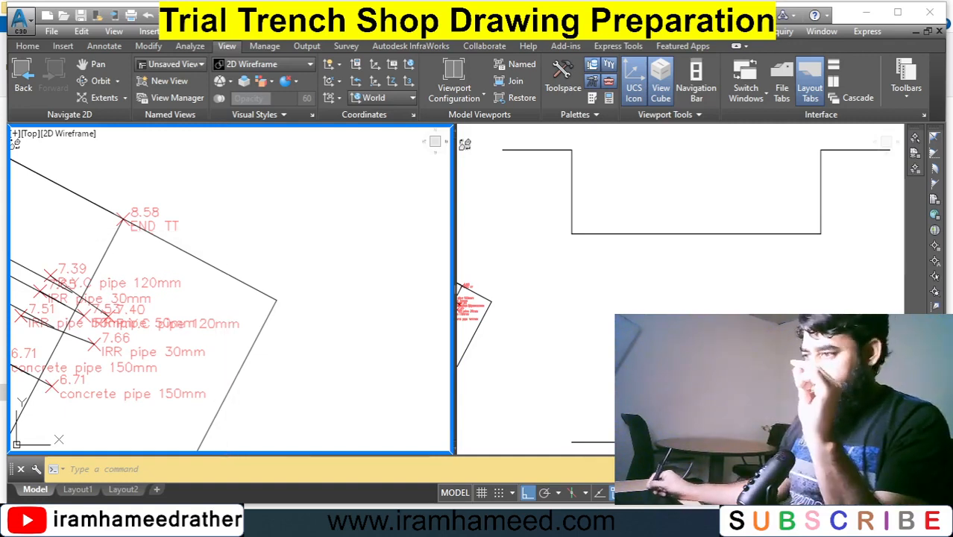
left_click(659, 314)
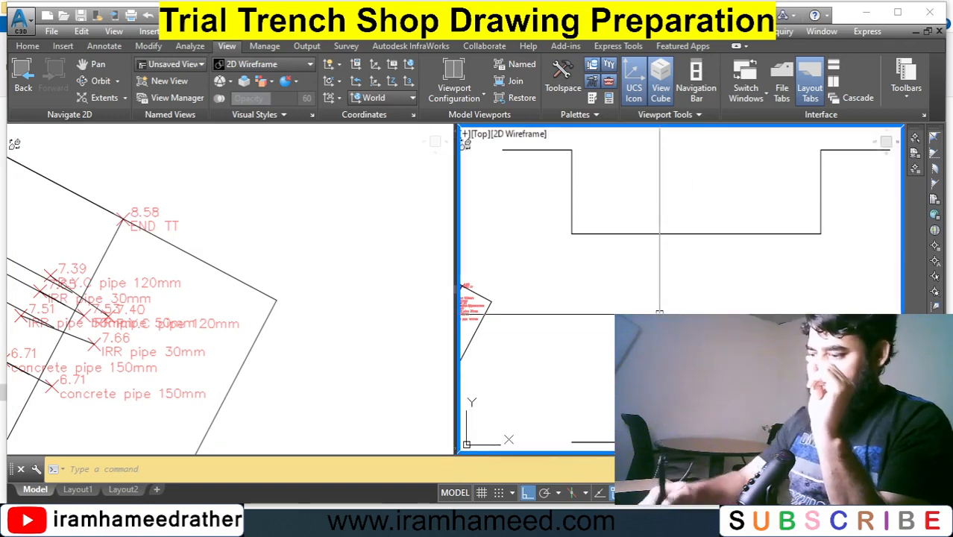
type("o")
key("Return")
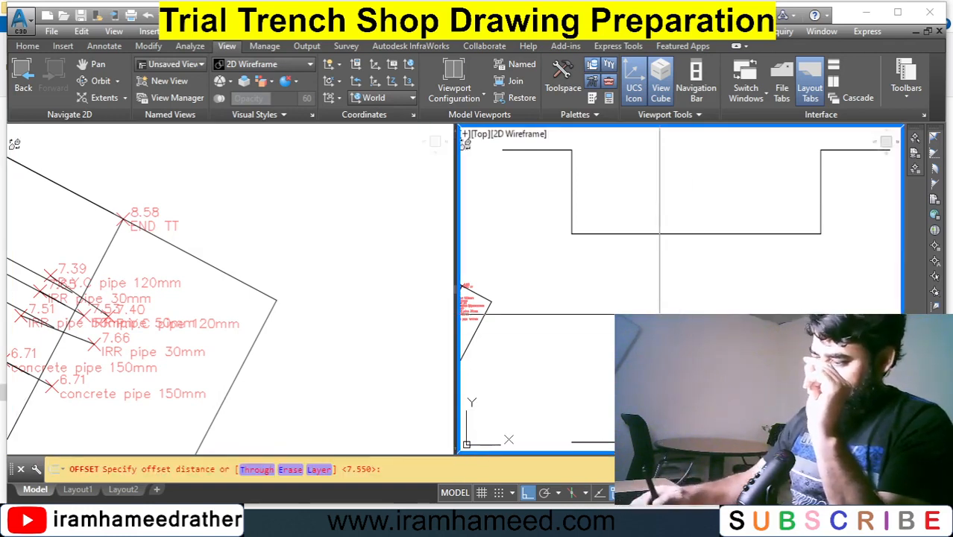
key("Return")
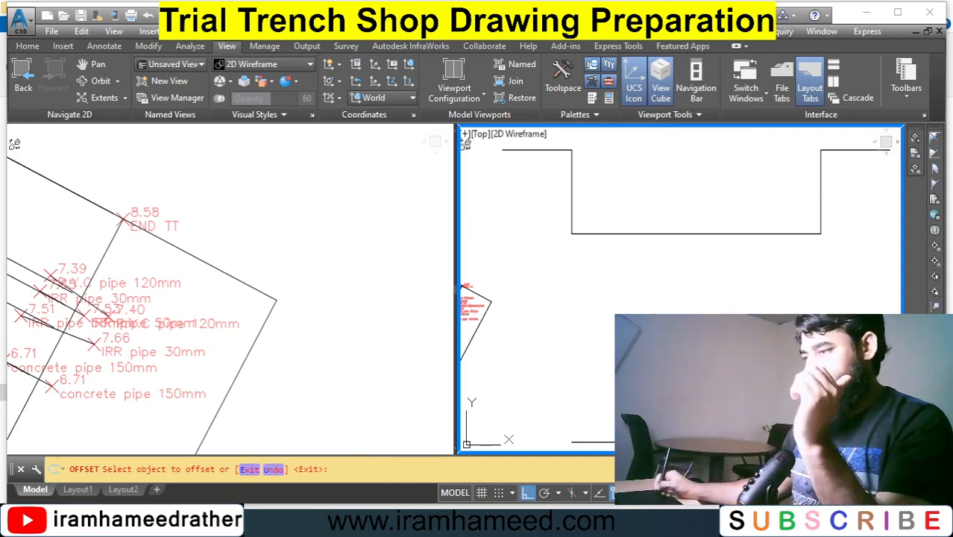
left_click(623, 157)
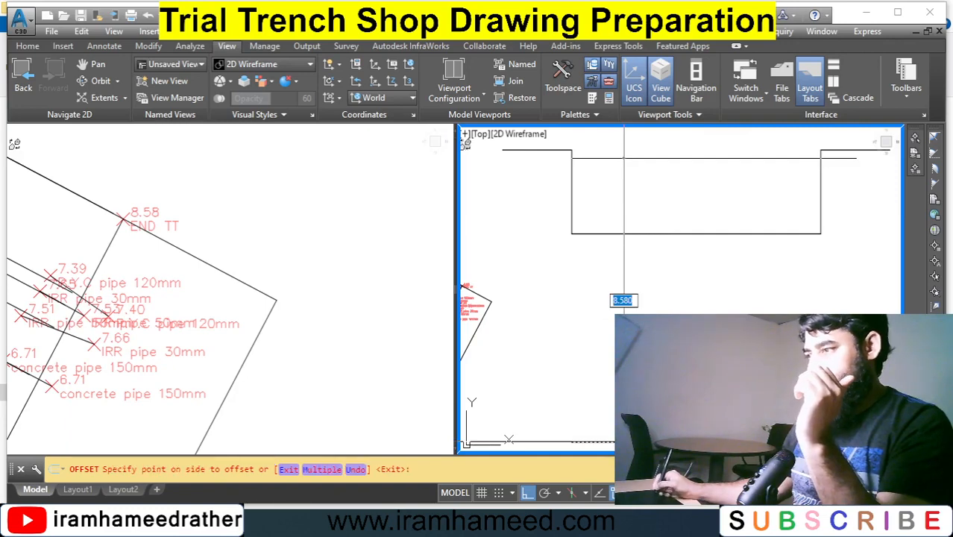
left_click(623, 300)
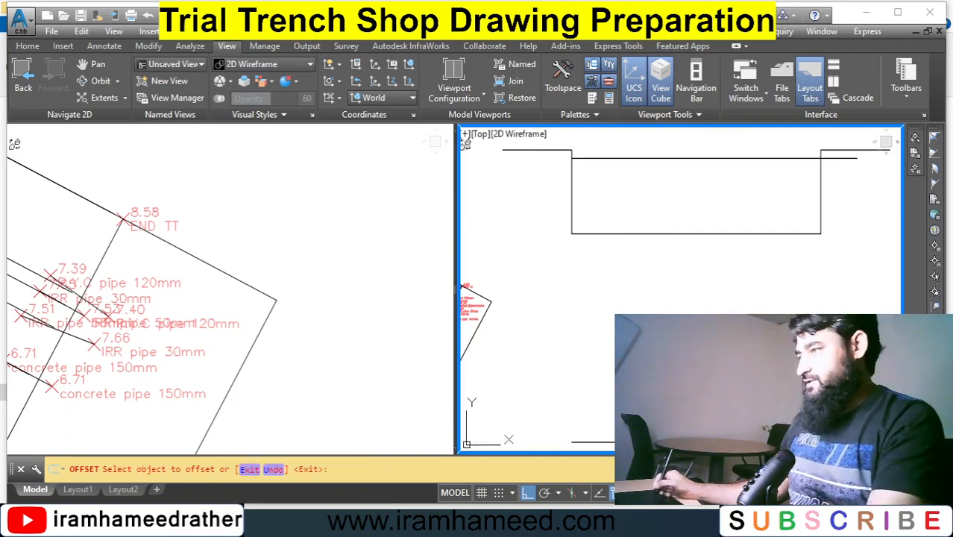
key("Return")
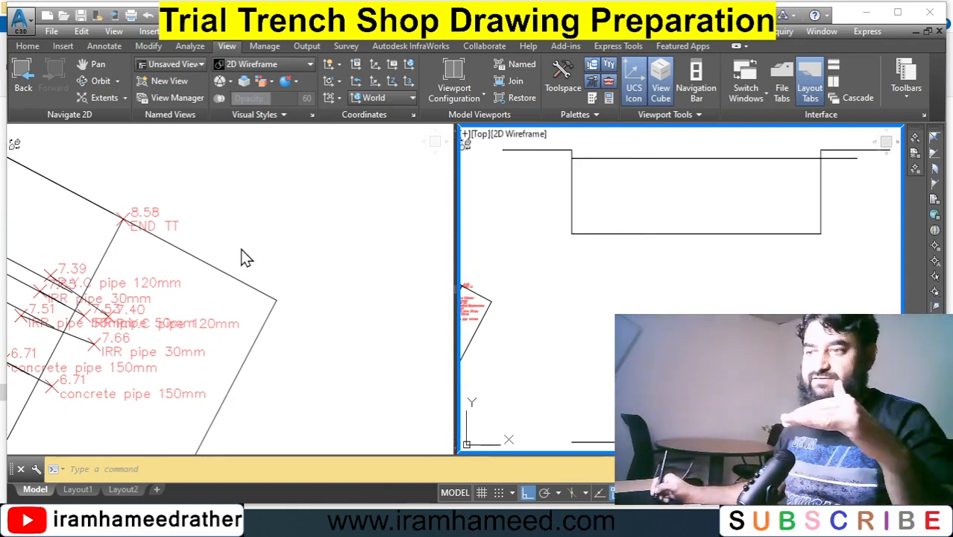
Pan the plan viewport to examine the trench's START TT survey point.
left_click(260, 245)
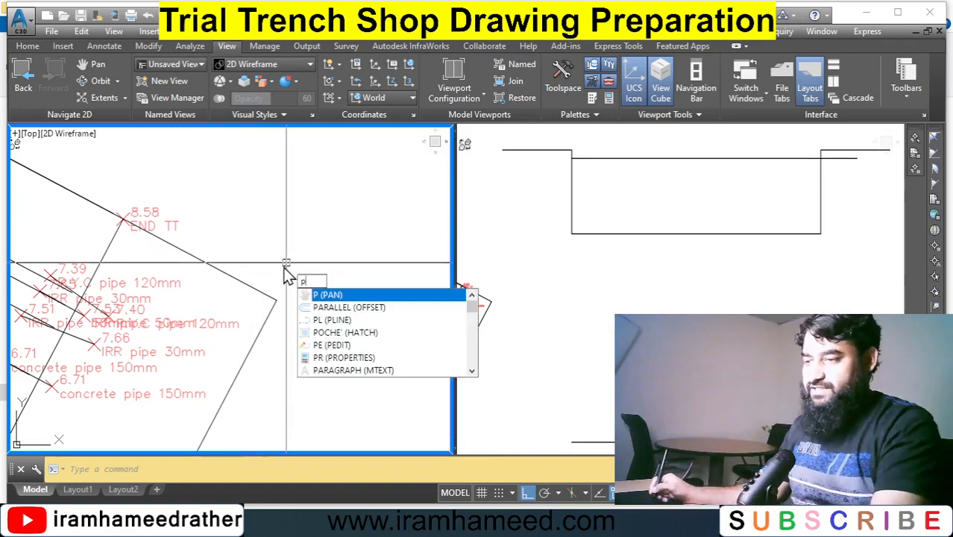
key("Escape")
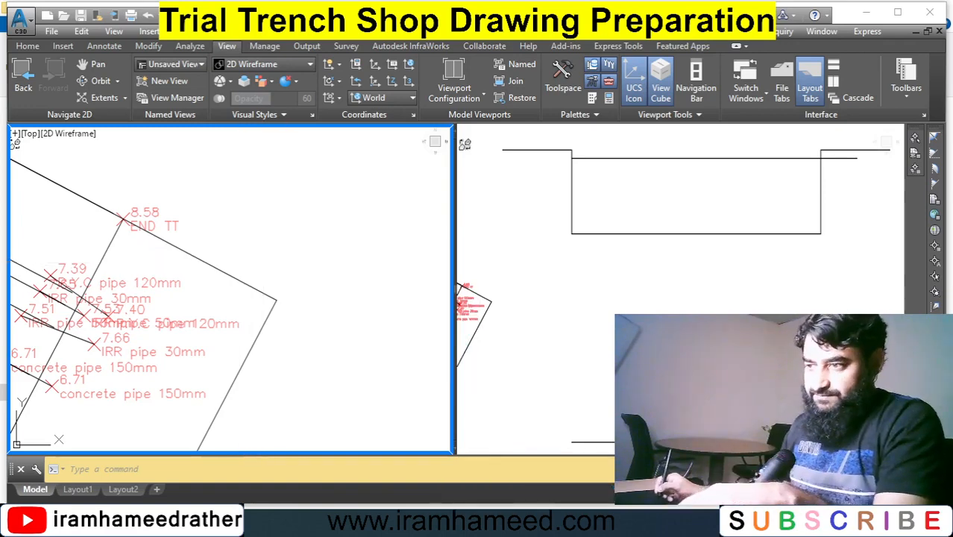
type("p")
key("Return")
left_click_drag(252, 396, 277, 347)
mouse_move(266, 381)
left_mouse_down()
mouse_move(406, 171)
mouse_move(380, 172)
left_mouse_up()
mouse_move(248, 406)
left_mouse_down()
mouse_move(287, 296)
mouse_move(251, 336)
left_mouse_up()
left_click_drag(308, 314, 236, 361)
left_click_drag(289, 328, 251, 366)
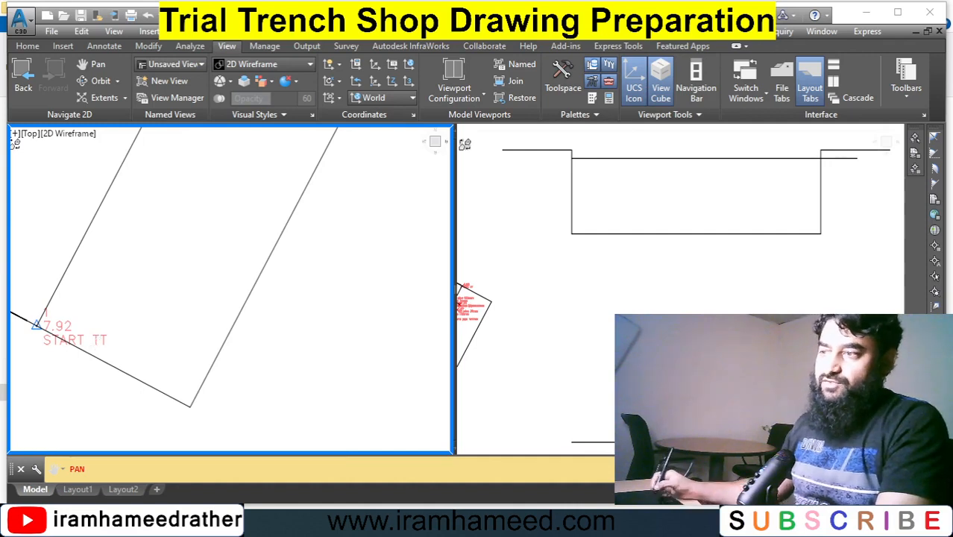
key("Escape")
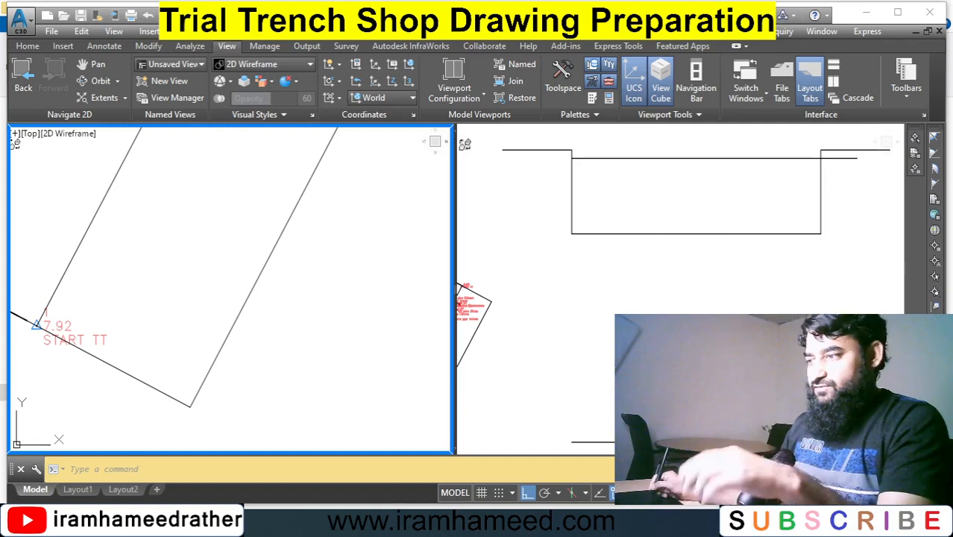
Offset the line across the trench opening downward by the 0.580 distance in the section viewport.
left_click(618, 349)
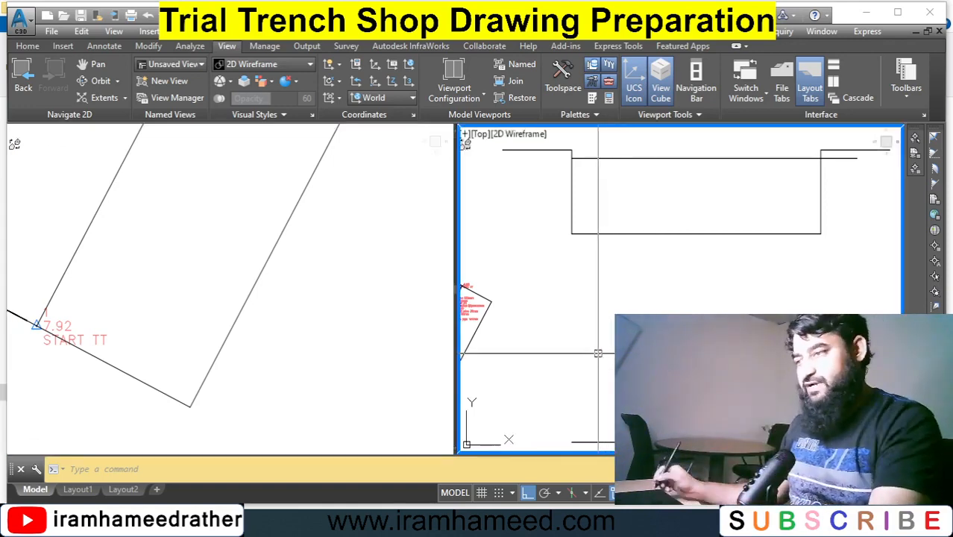
type("o")
key("Return")
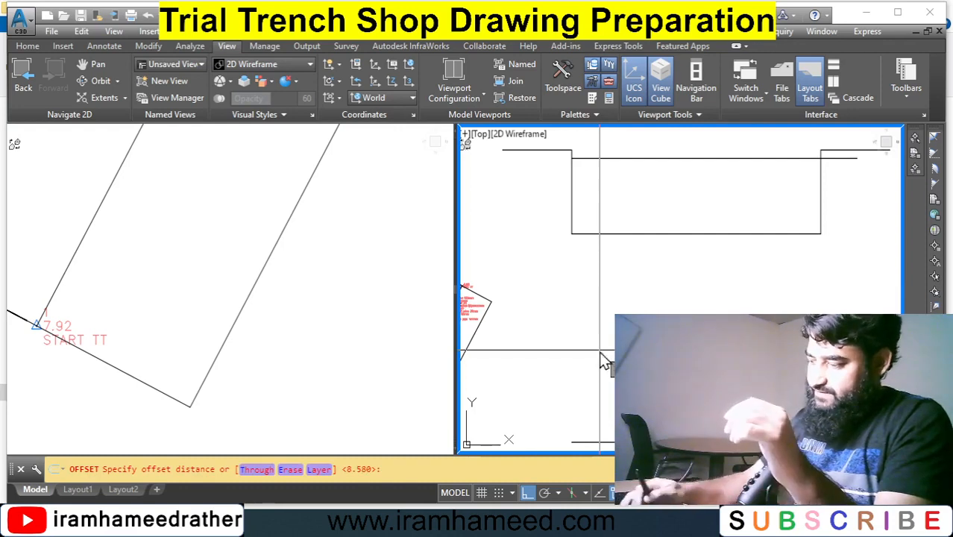
key("Return")
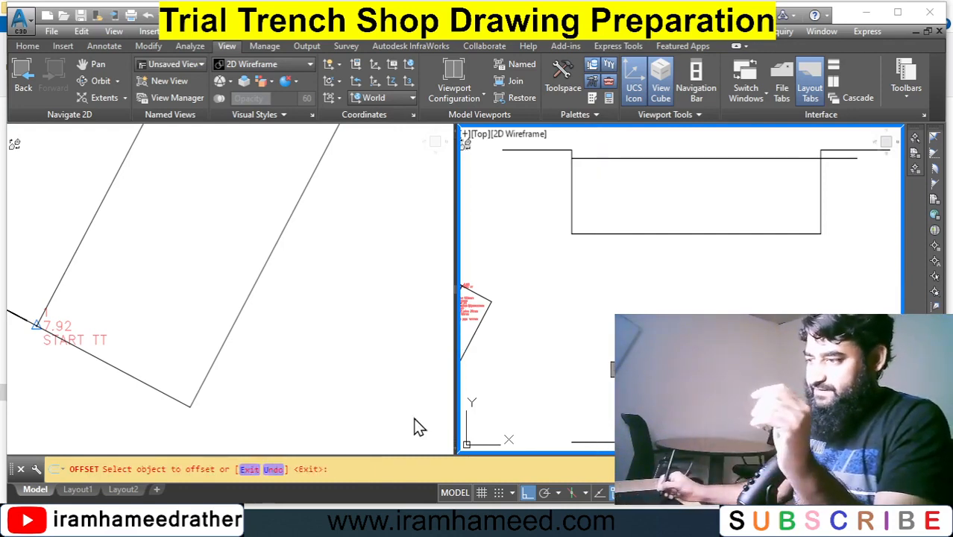
left_click(594, 442)
left_click(640, 347)
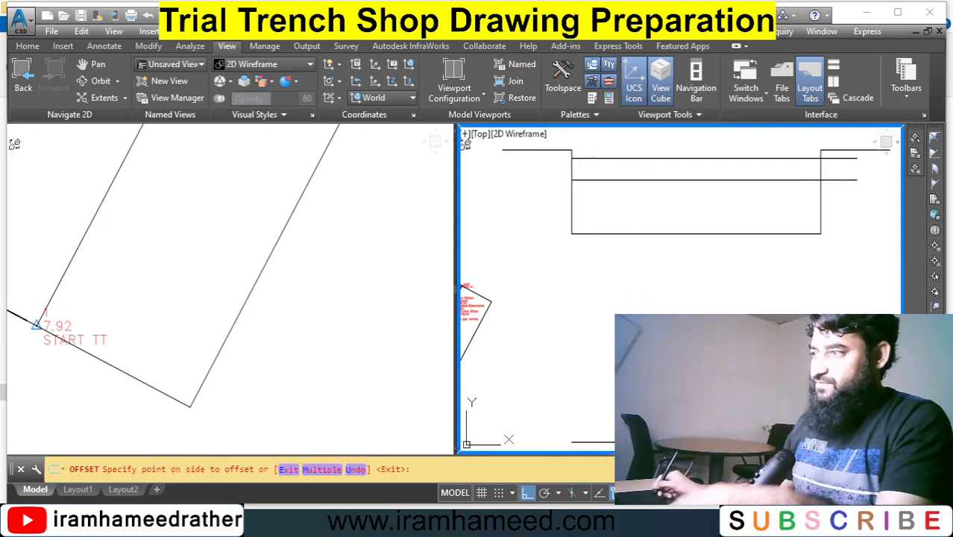
key("Return")
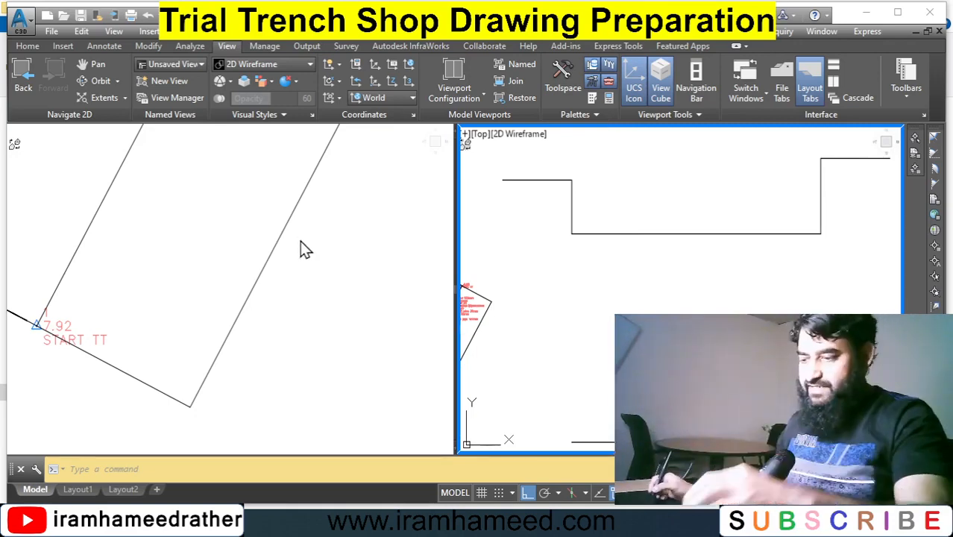
Draw a sloping ground line from the left trench top corner to the right trench top corner.
type("l")
key("Return")
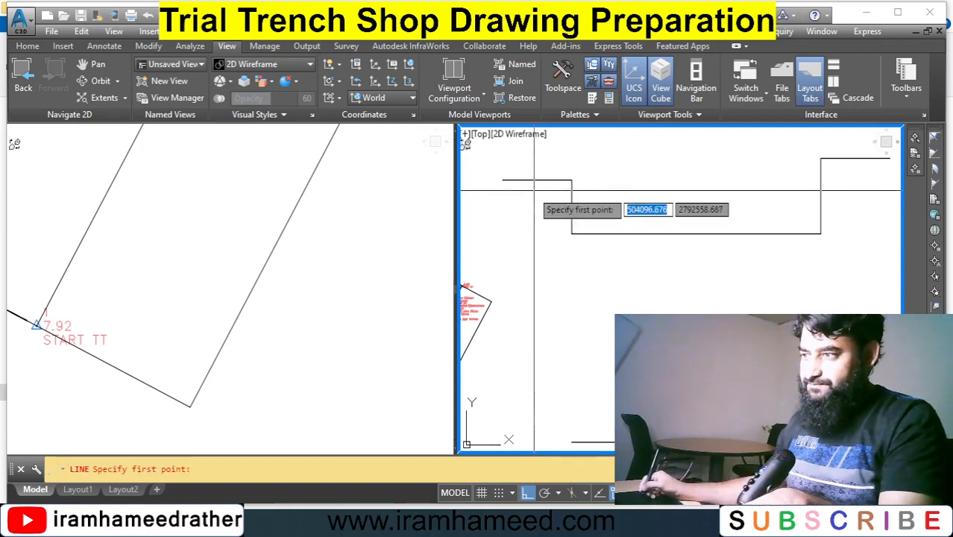
left_click(572, 181)
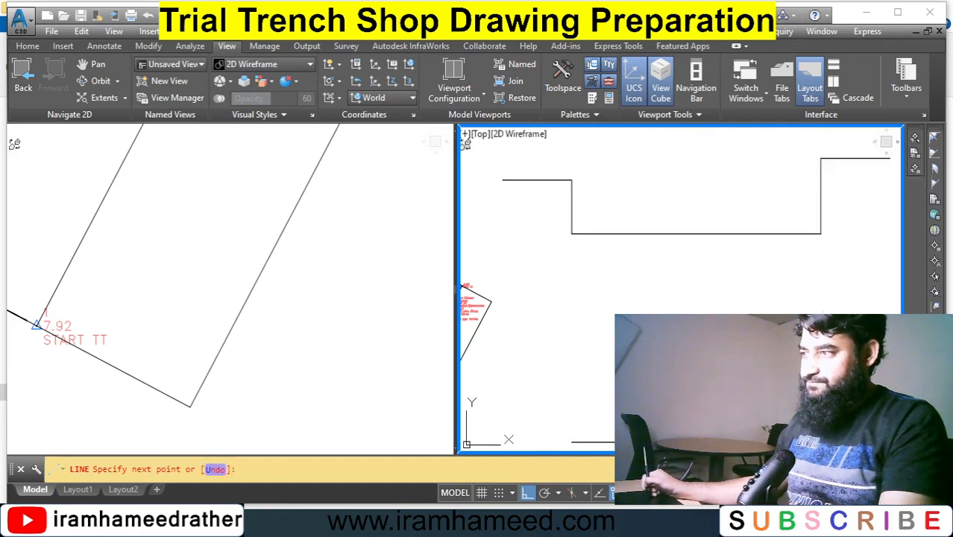
left_click(821, 158)
key("Escape")
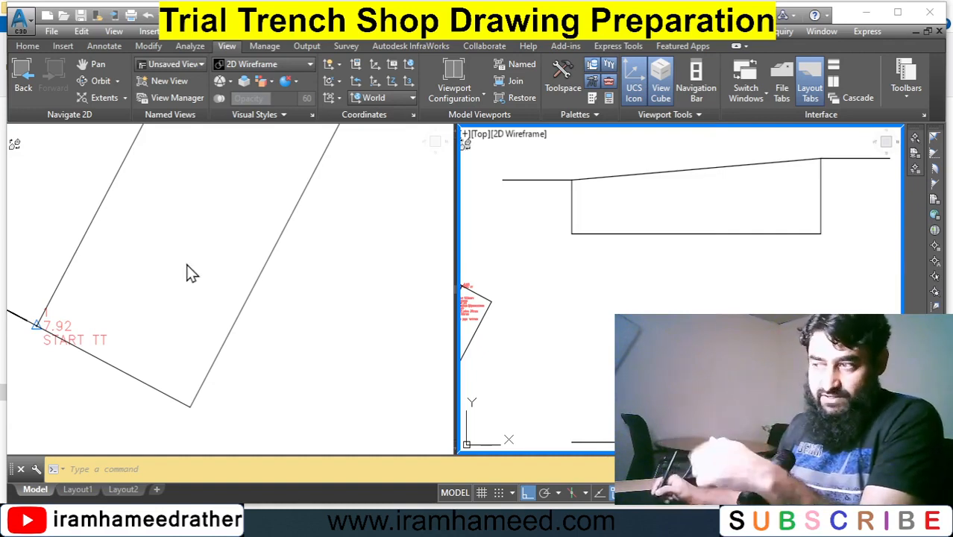
Pan the plan viewport along the trench to examine the duct and IRR survey points.
left_click(300, 307)
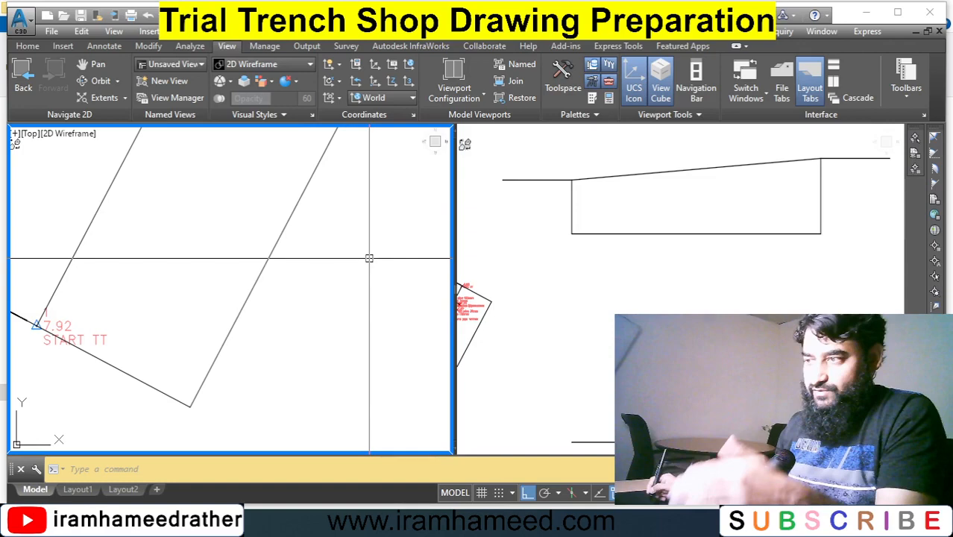
middle_click_drag(369, 258, 350, 252)
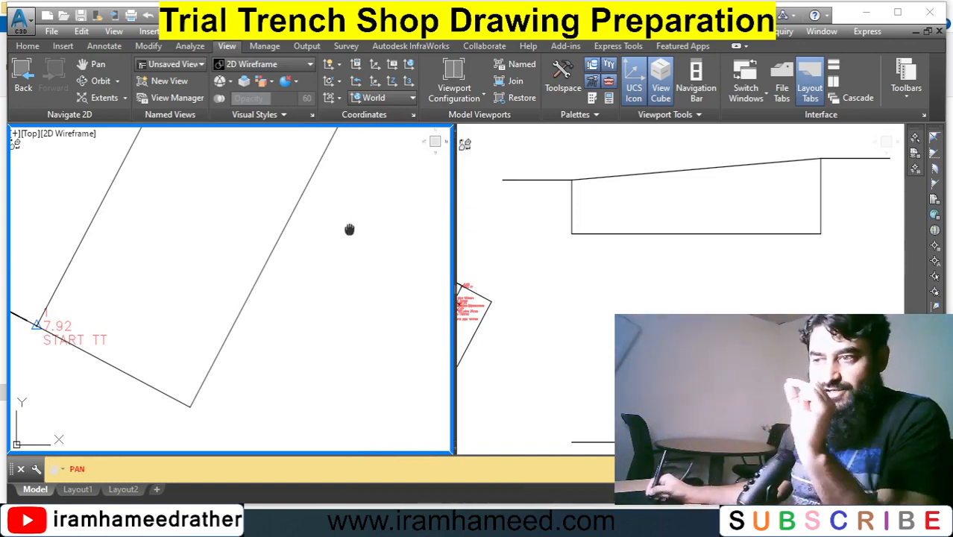
mouse_move(350, 229)
left_mouse_down()
mouse_move(319, 255)
mouse_move(322, 325)
mouse_move(385, 328)
left_mouse_up()
left_click_drag(279, 328, 302, 314)
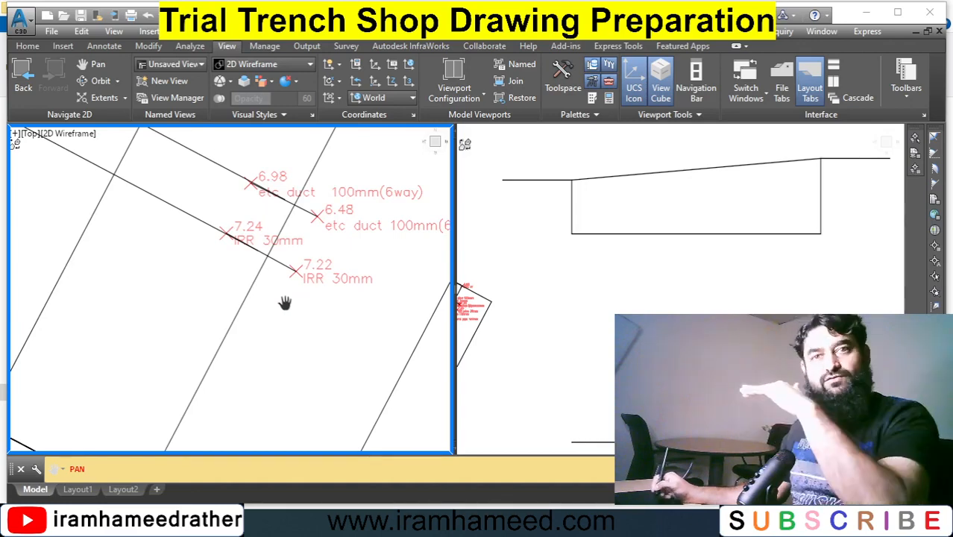
key("Escape")
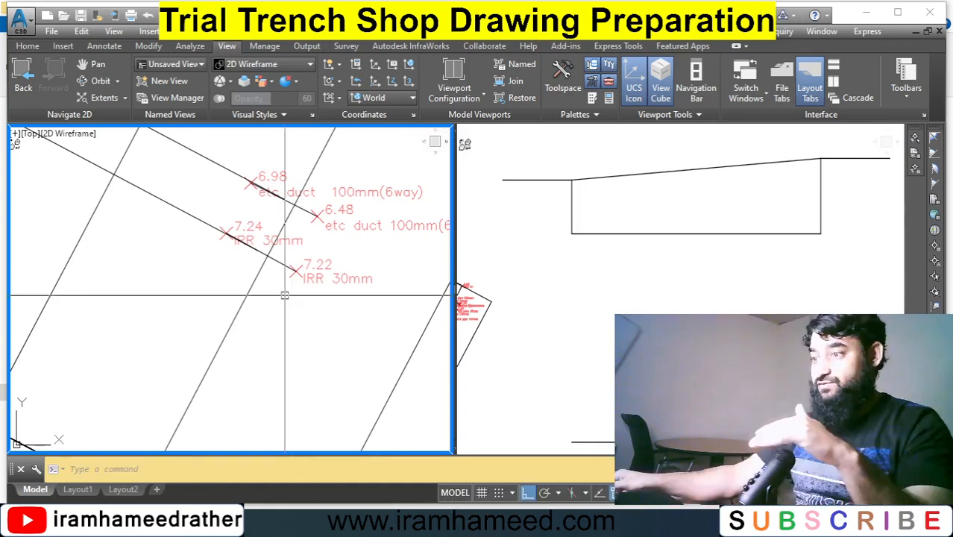
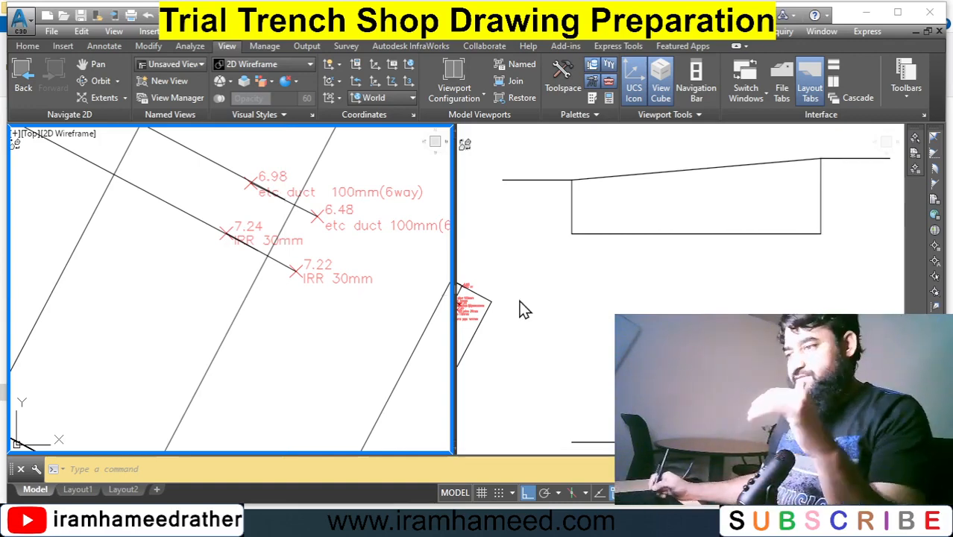
left_click(609, 295)
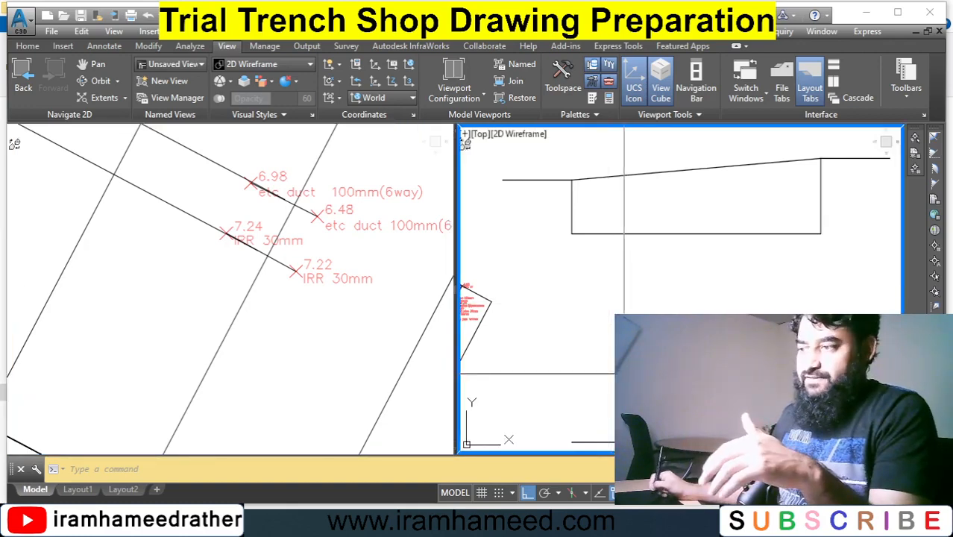
left_click(625, 376)
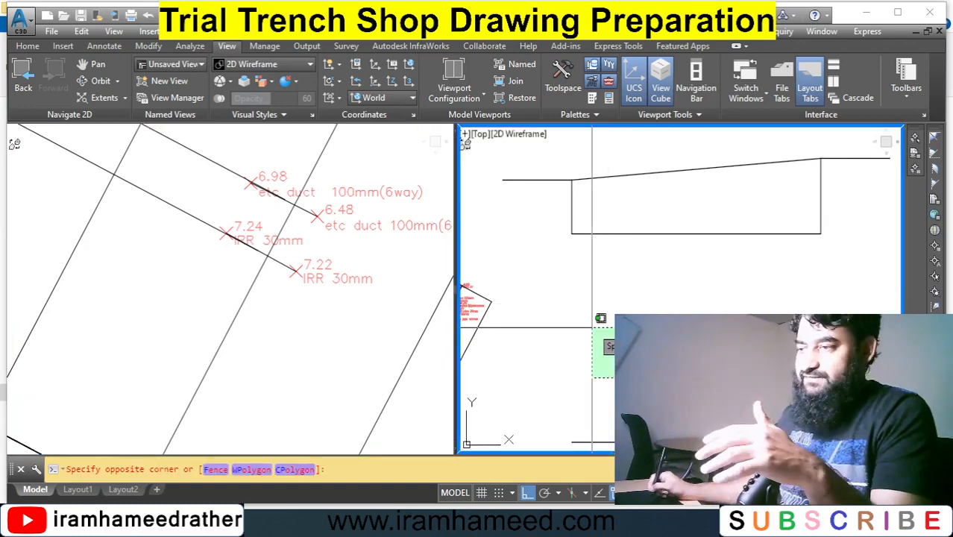
left_click(592, 328)
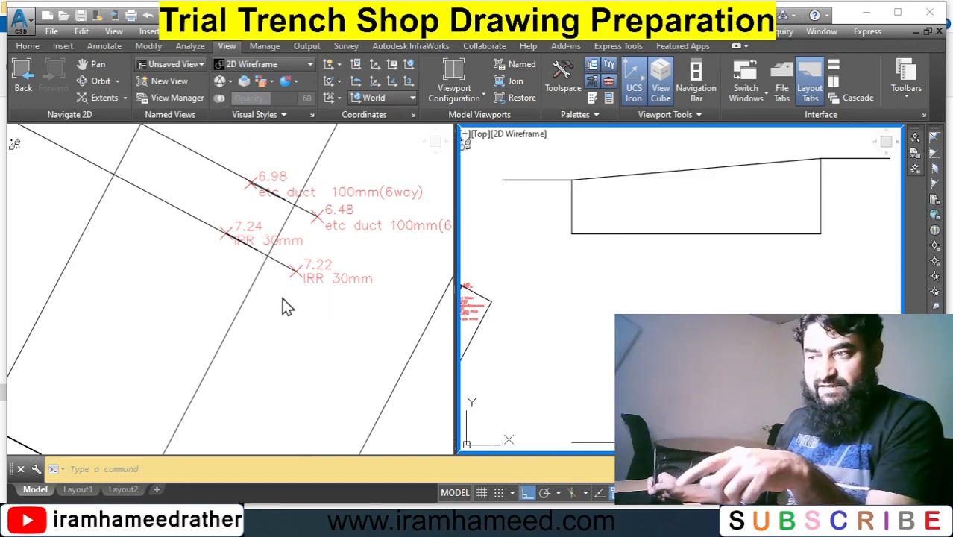
left_click(257, 296)
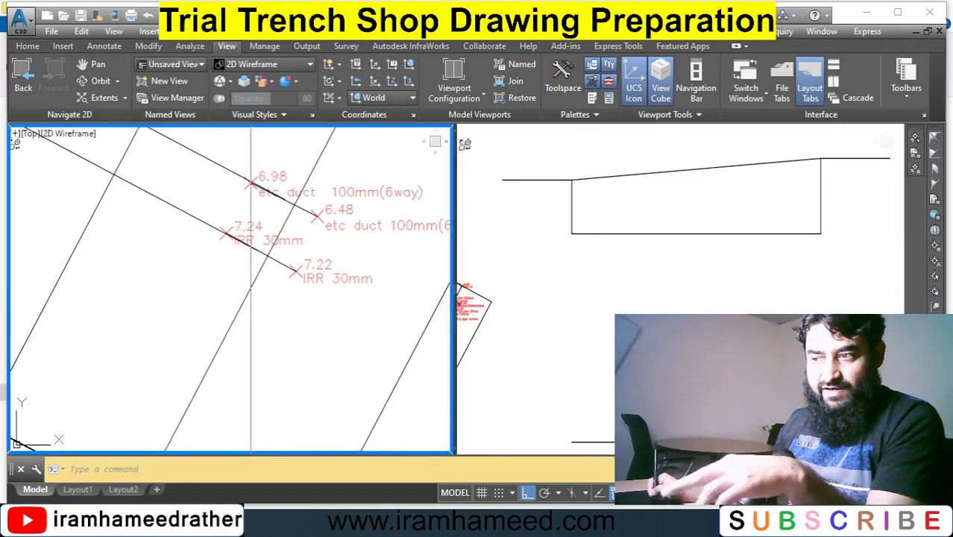
left_click(248, 298)
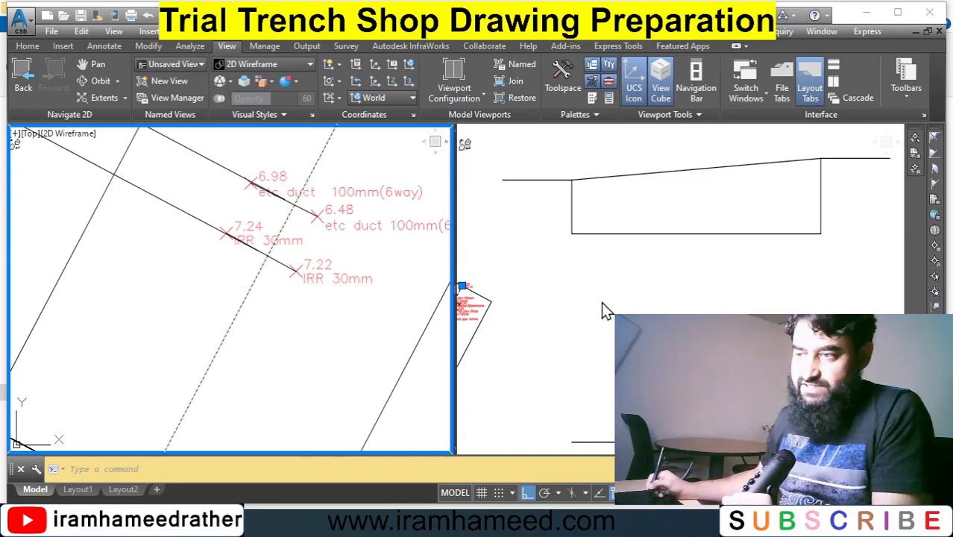
left_click(647, 311)
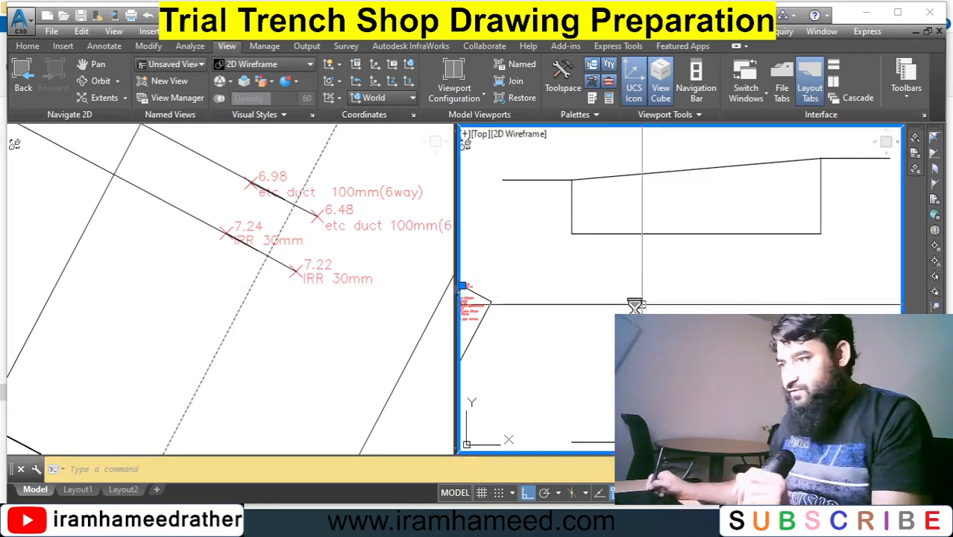
key("Escape")
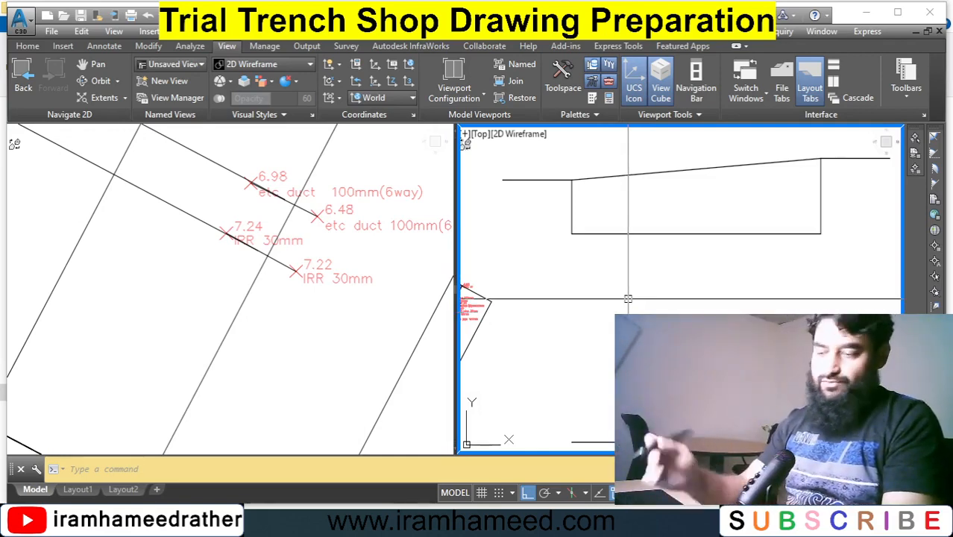
Offset the lower reference line upward by 7.920 to add a horizontal level line across the trench section.
type("o")
key("Return")
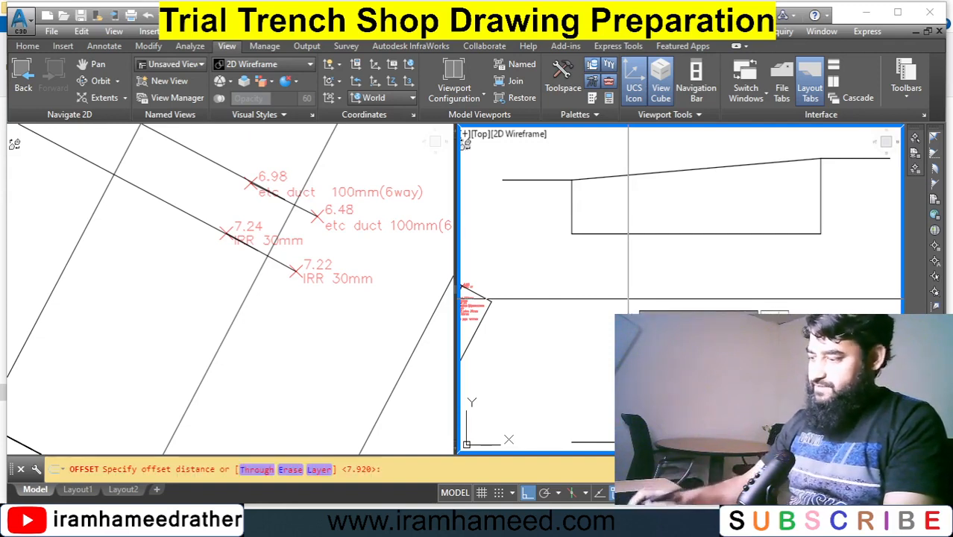
key("Return")
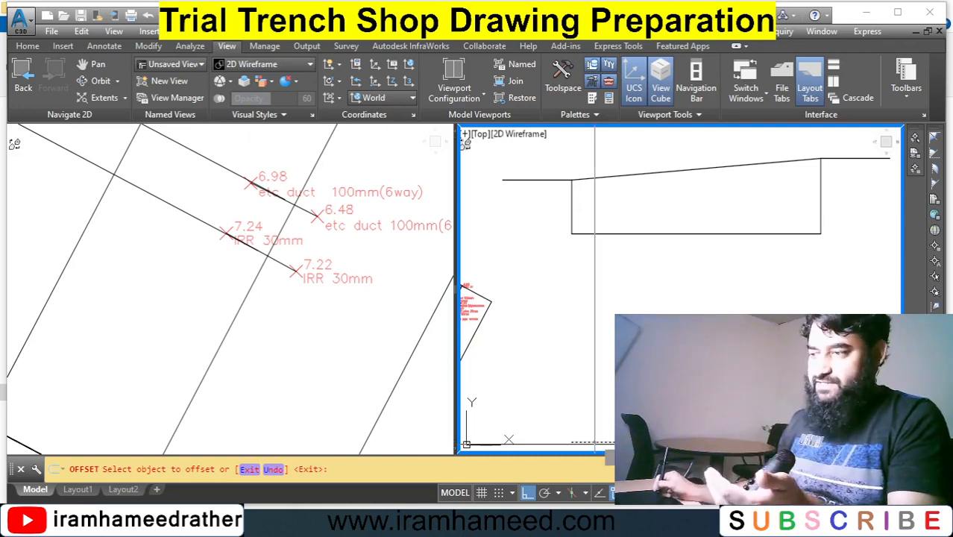
left_click(593, 444)
left_click(606, 322)
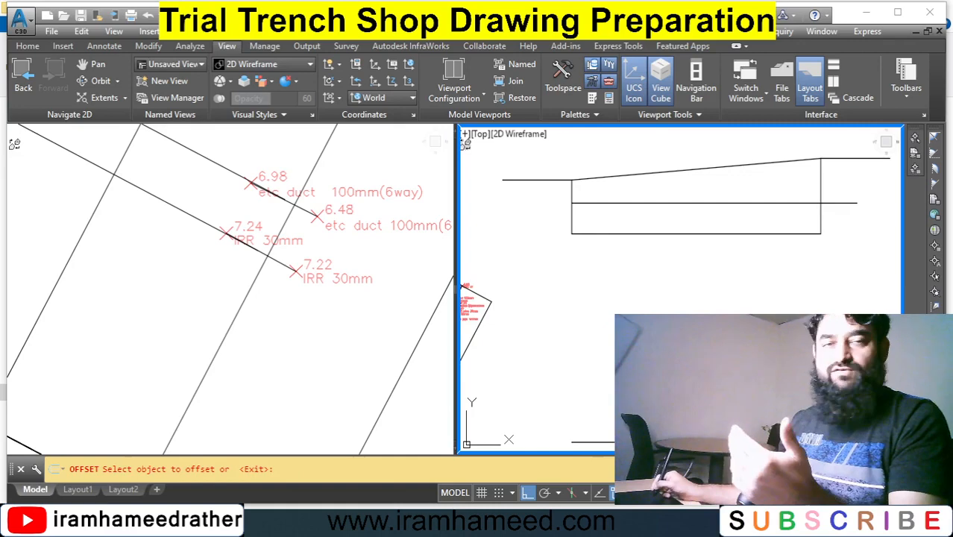
key("Escape")
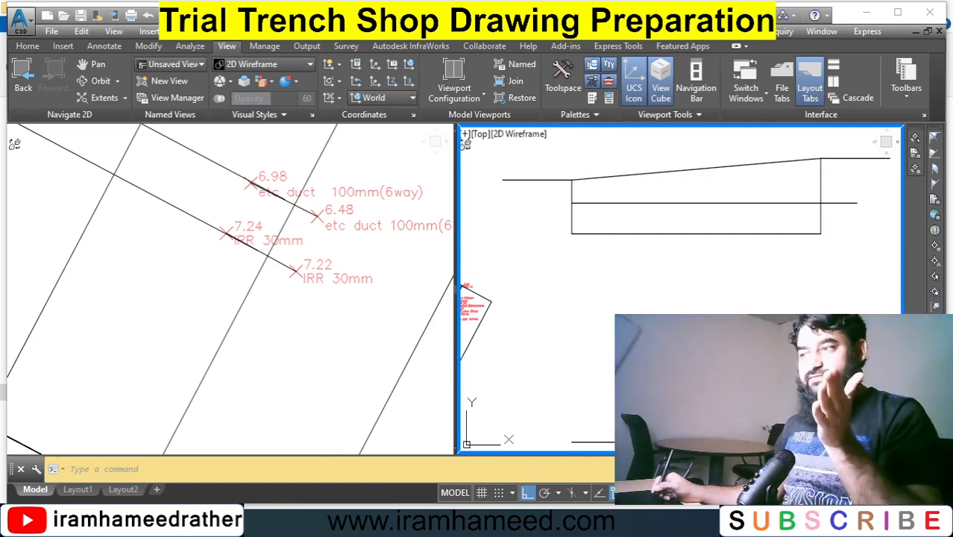
Zoom out the plan viewport to examine the trench's START TT point and the duct and IRR survey points.
left_click(338, 322)
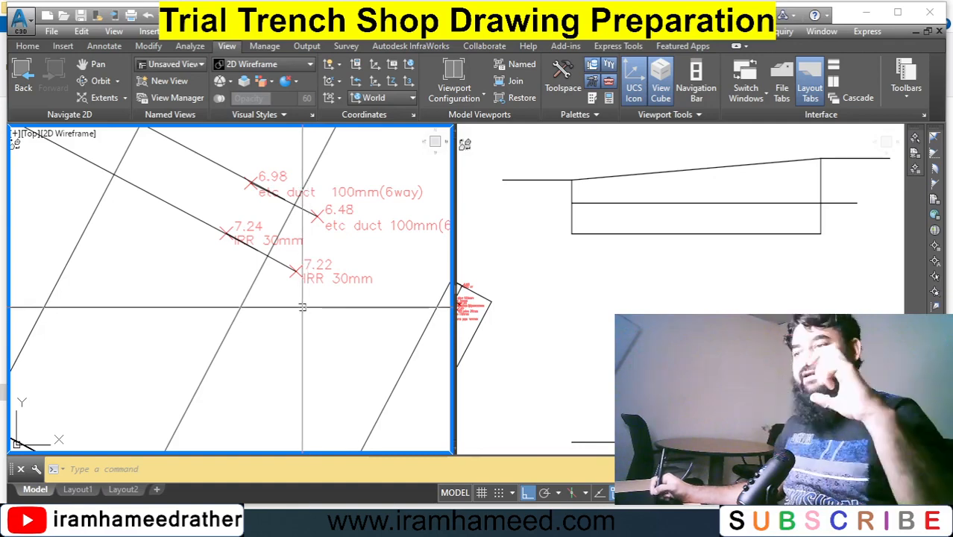
type("z")
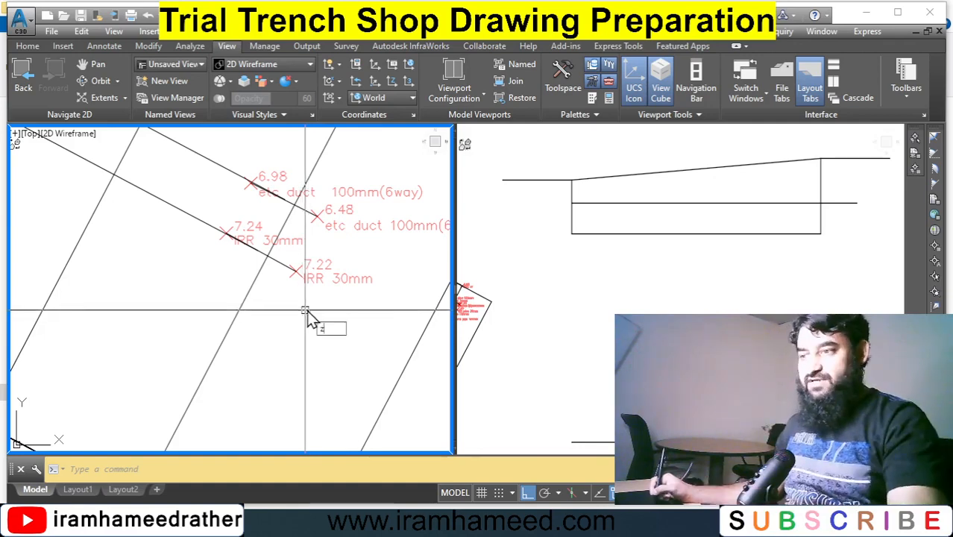
key("Return")
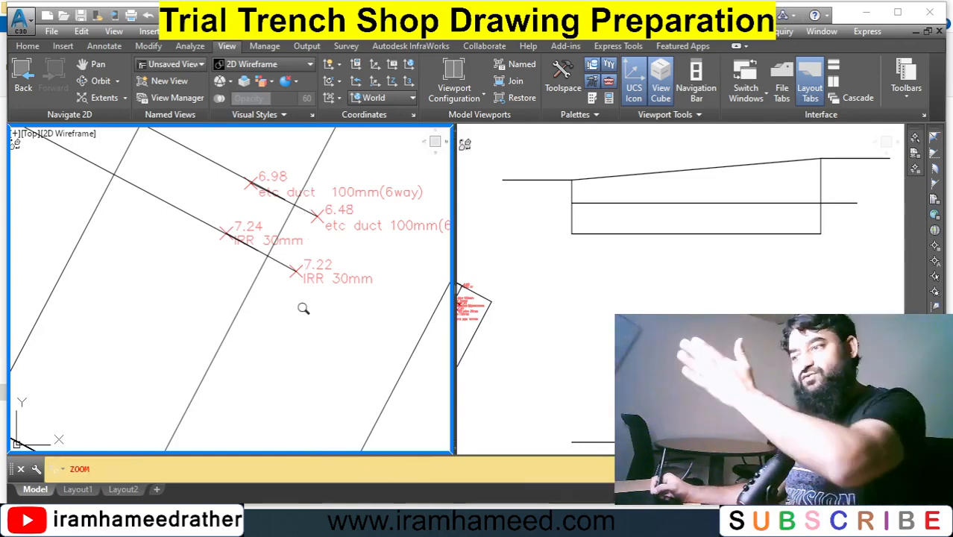
left_click_drag(320, 267, 311, 316)
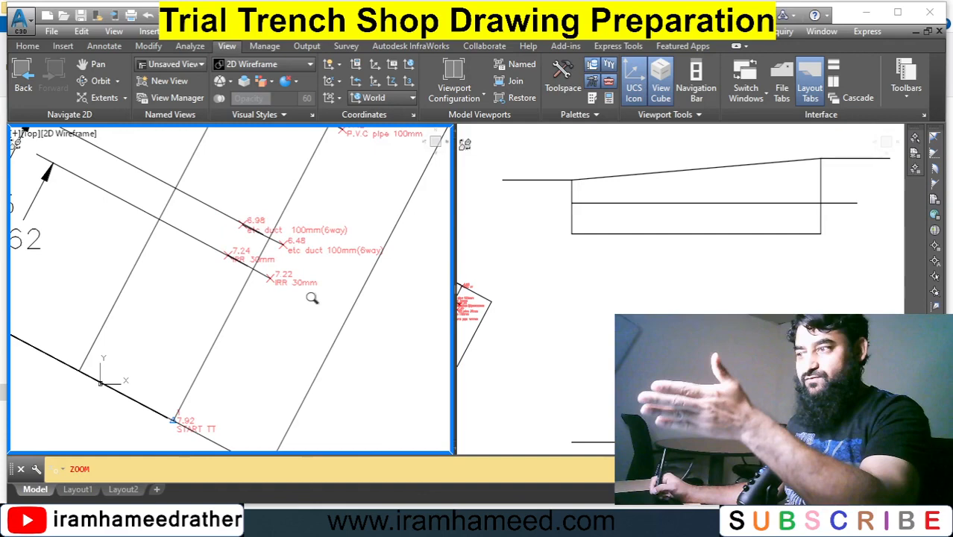
left_click_drag(311, 295, 305, 324)
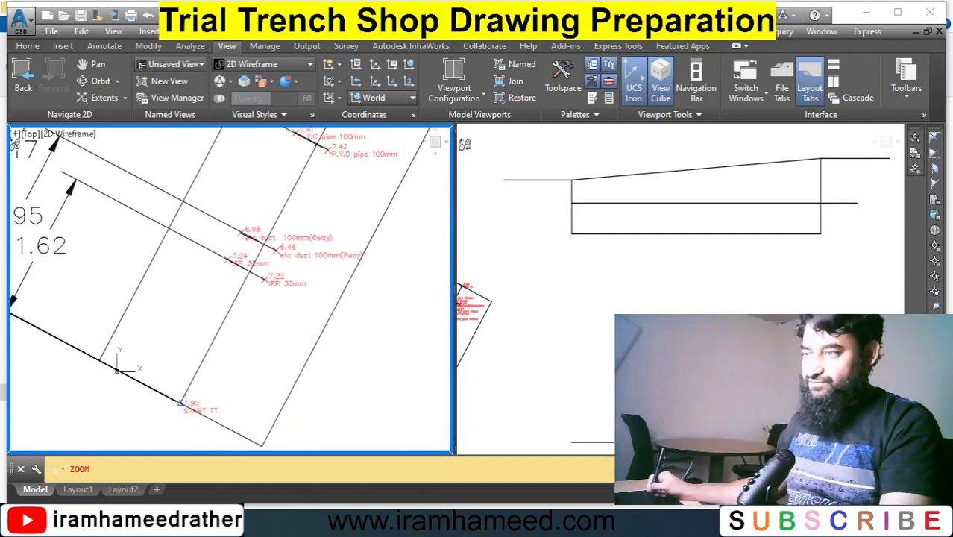
key("Escape")
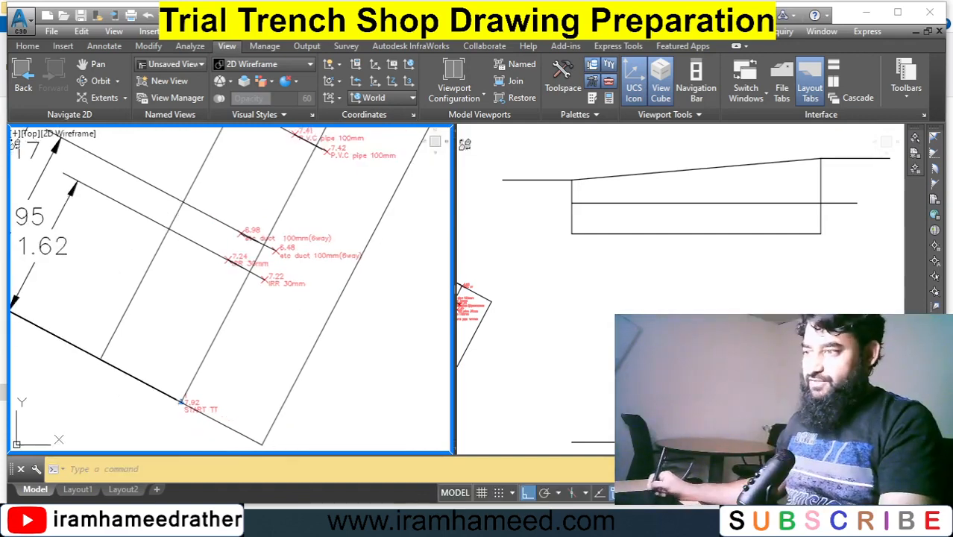
Offset the trench section's left wall 1.620 to the right to mark the first utility position.
left_click(608, 328)
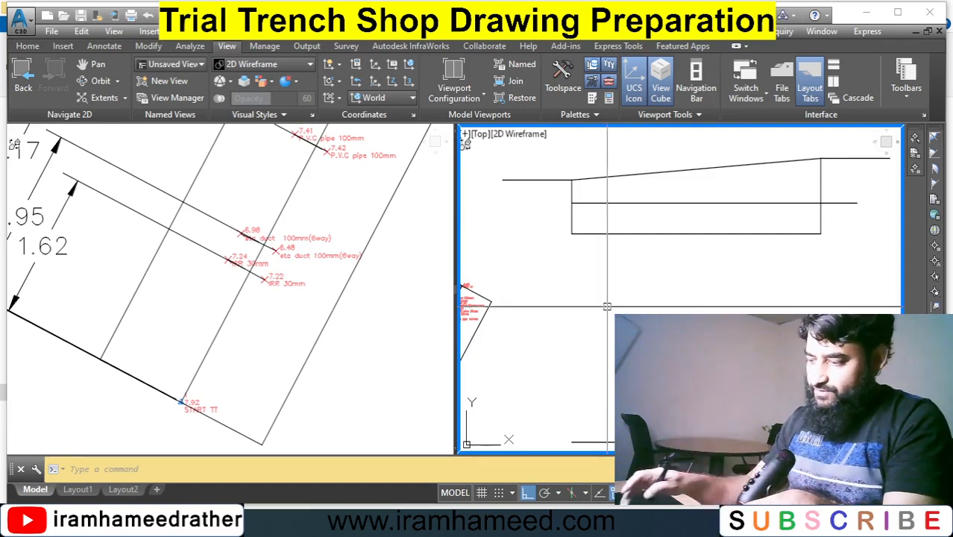
type("o")
key("Return")
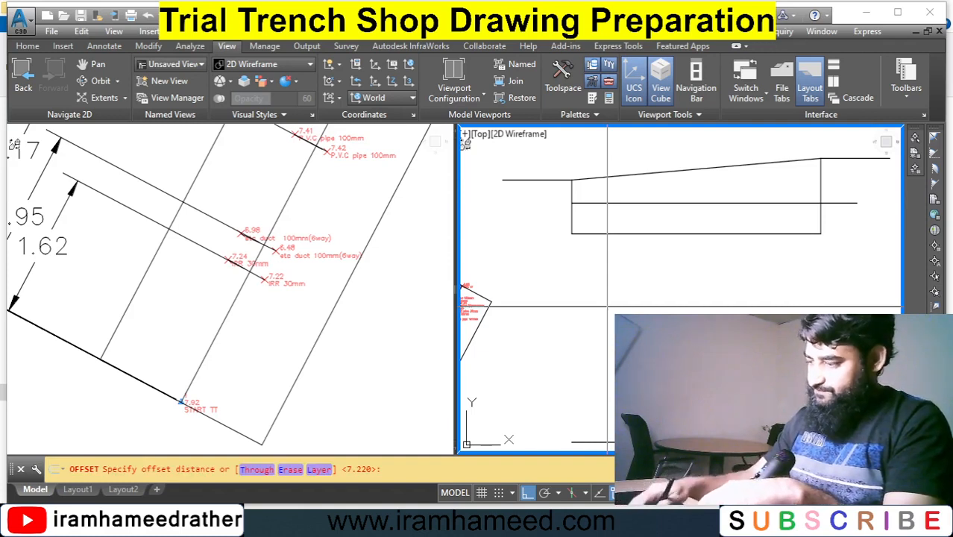
key("Return")
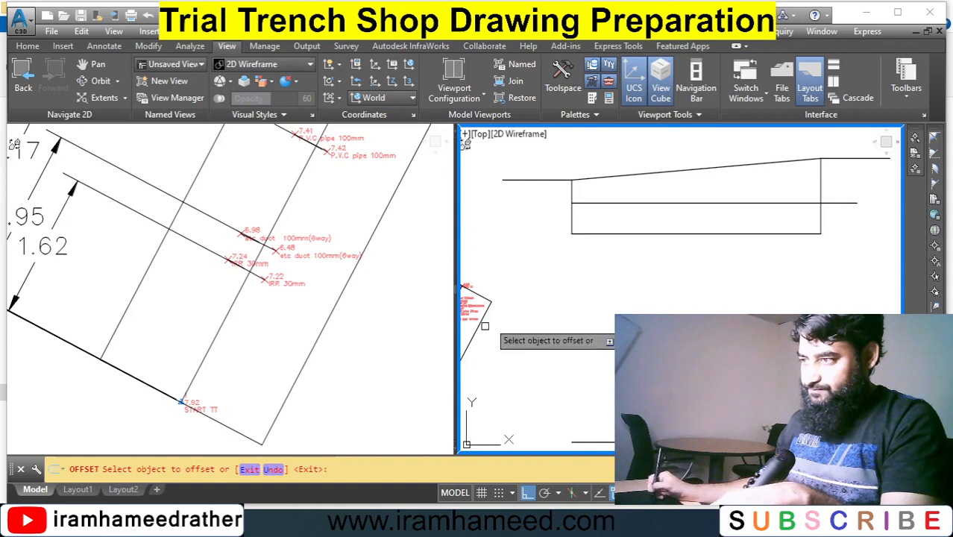
left_click(571, 216)
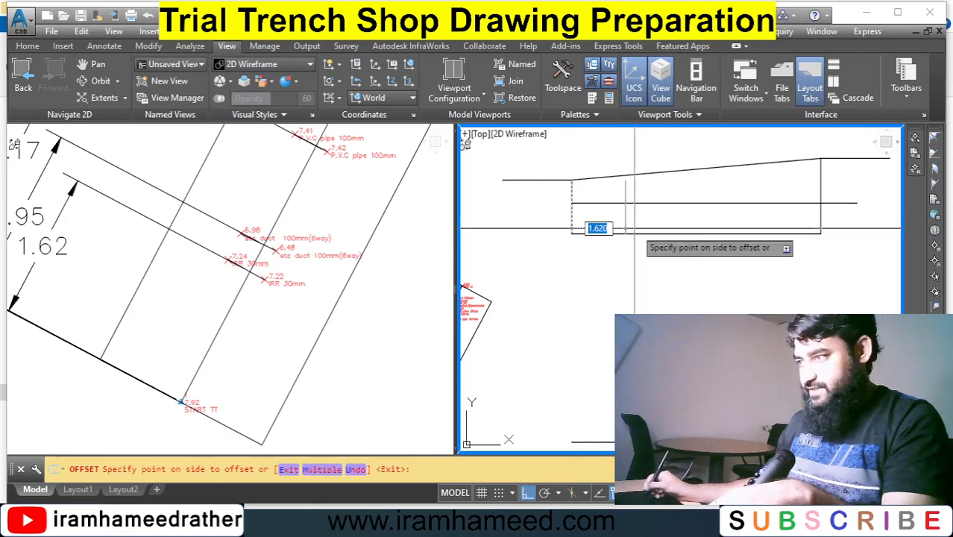
left_click(625, 241)
key("Escape")
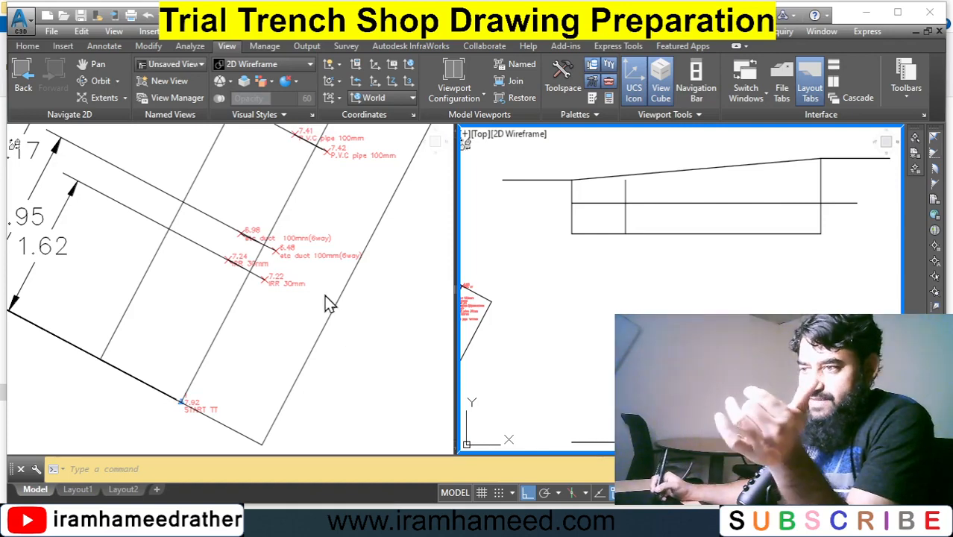
Draw a small circle of about 0.148 radius below the trench section to represent the utility.
left_click(630, 293)
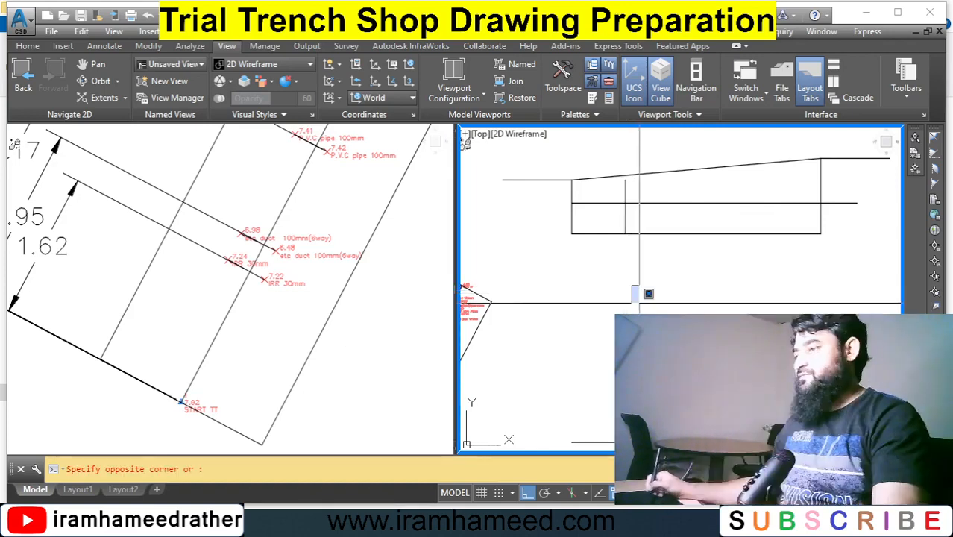
left_click(655, 314)
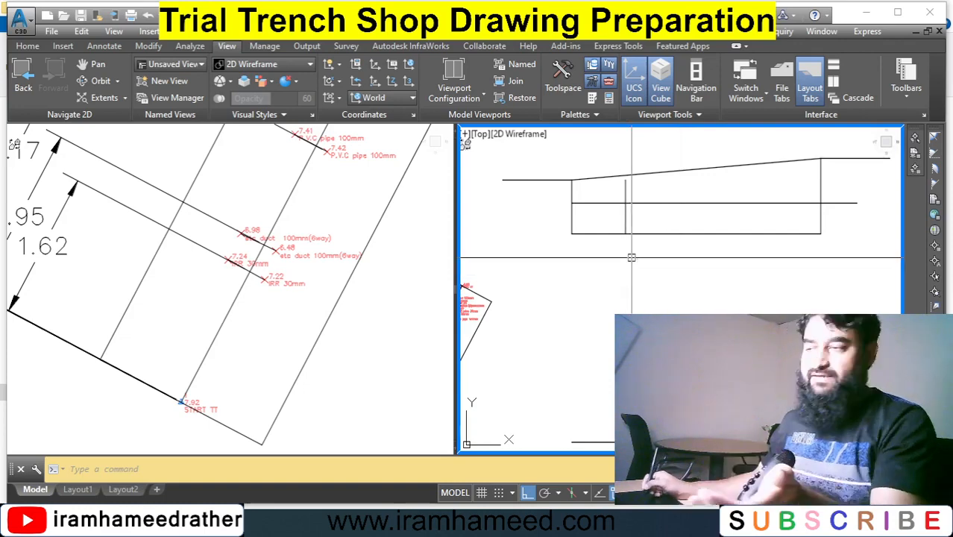
type("c")
key("Return")
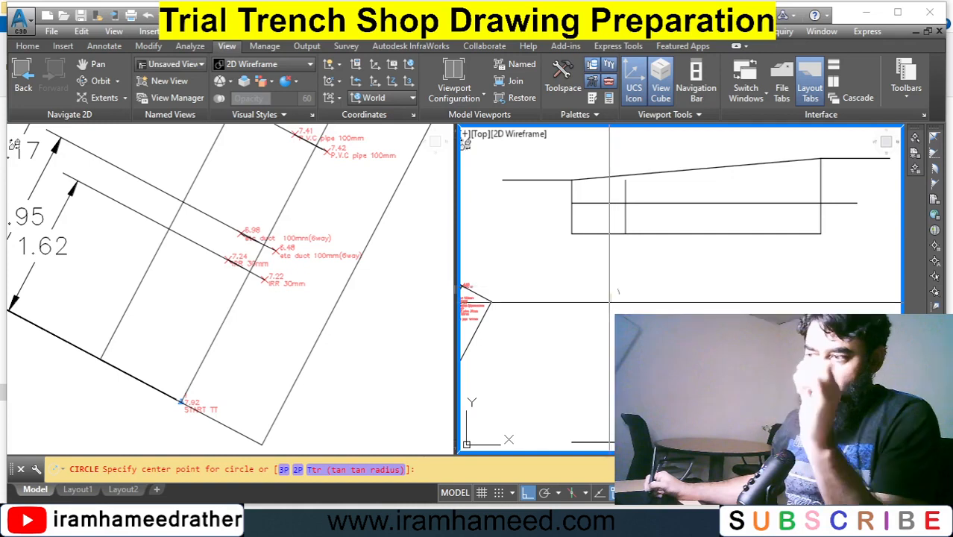
left_click(617, 302)
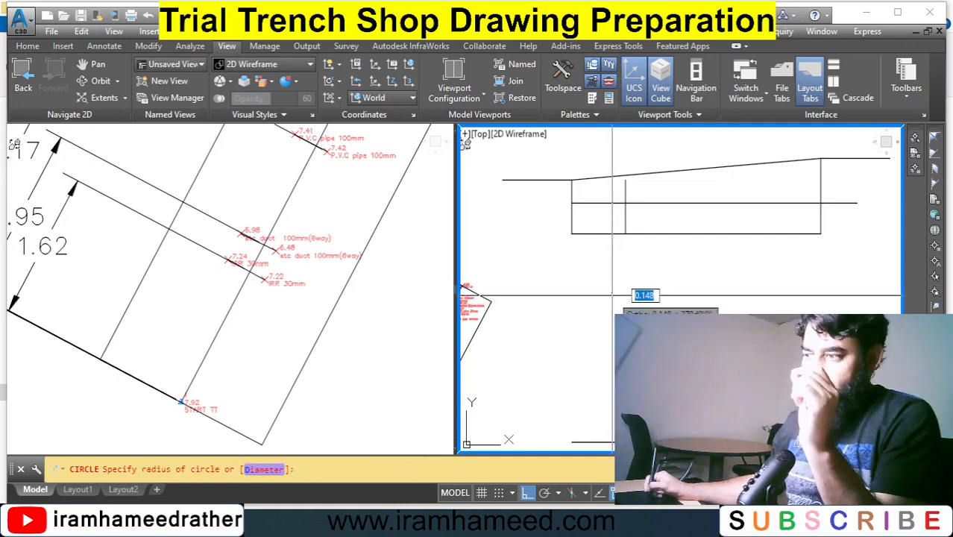
left_click(613, 296)
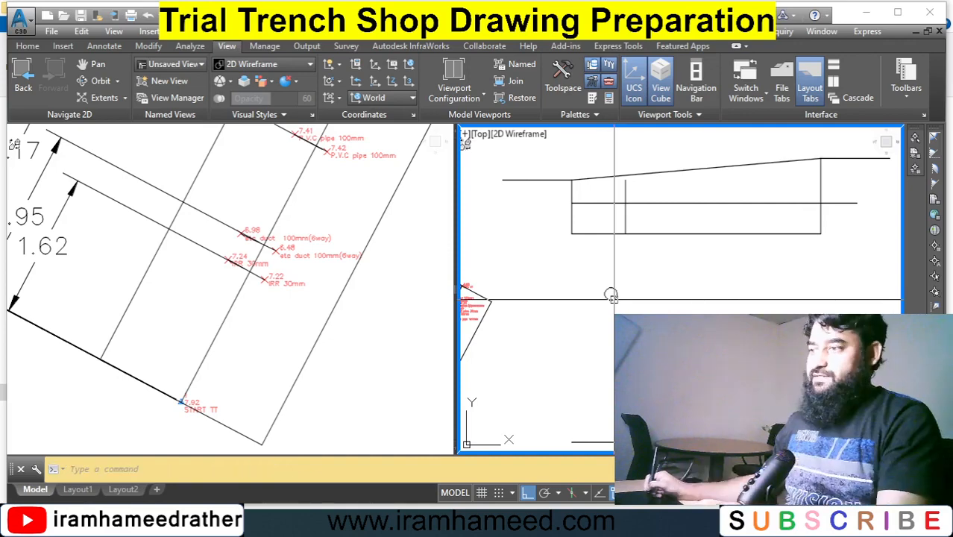
Move the circle from its centre to the intersection of the offset vertical line and the horizontal level line.
left_click(611, 293)
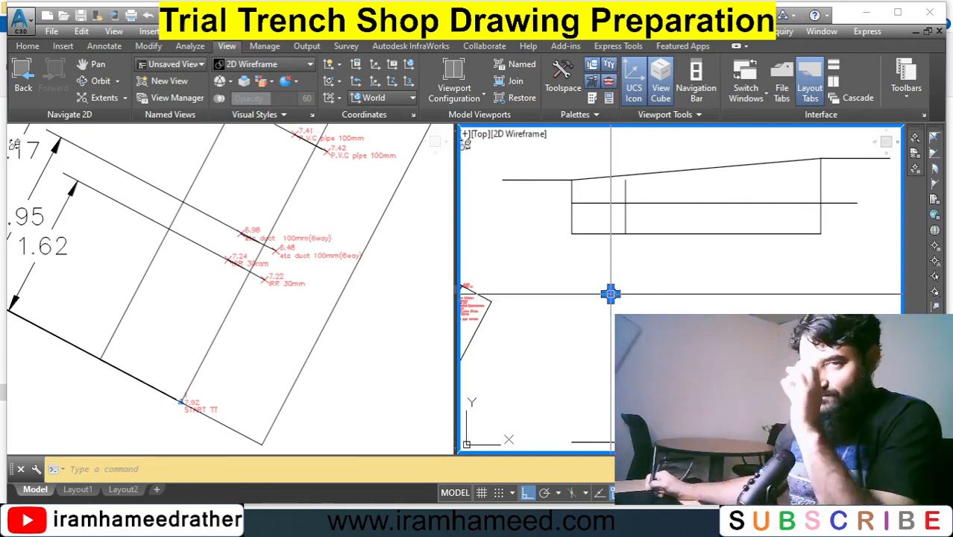
left_click(611, 294)
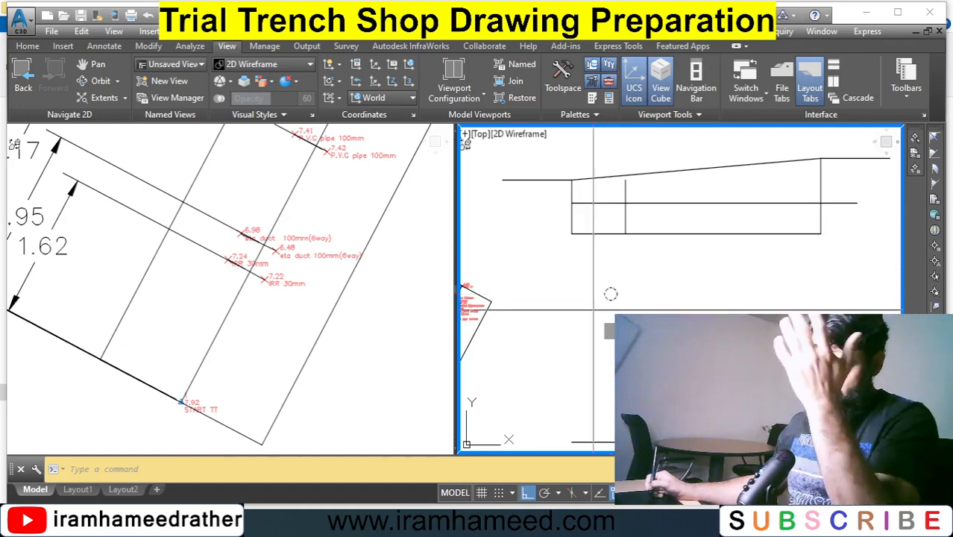
type("m")
key("Return")
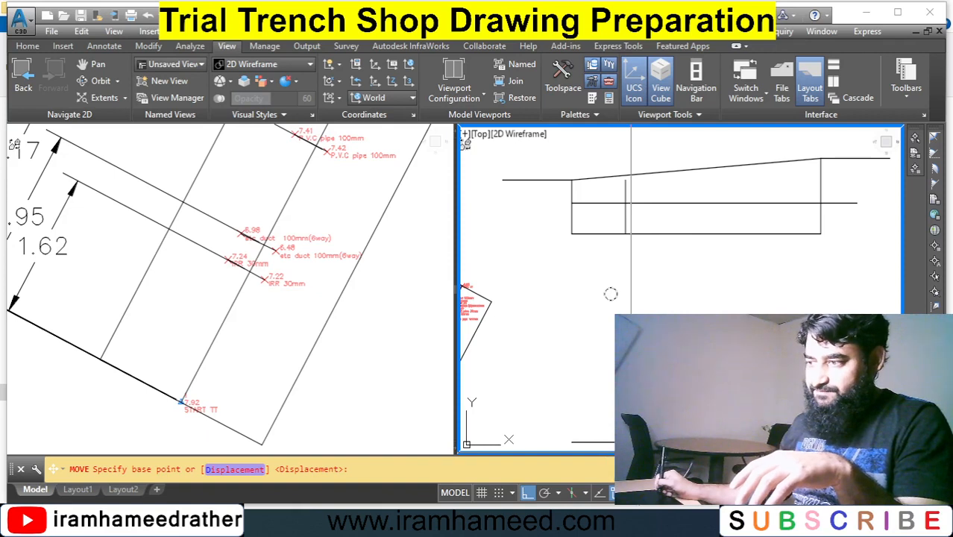
right_click(610, 293, "shift")
key("Escape")
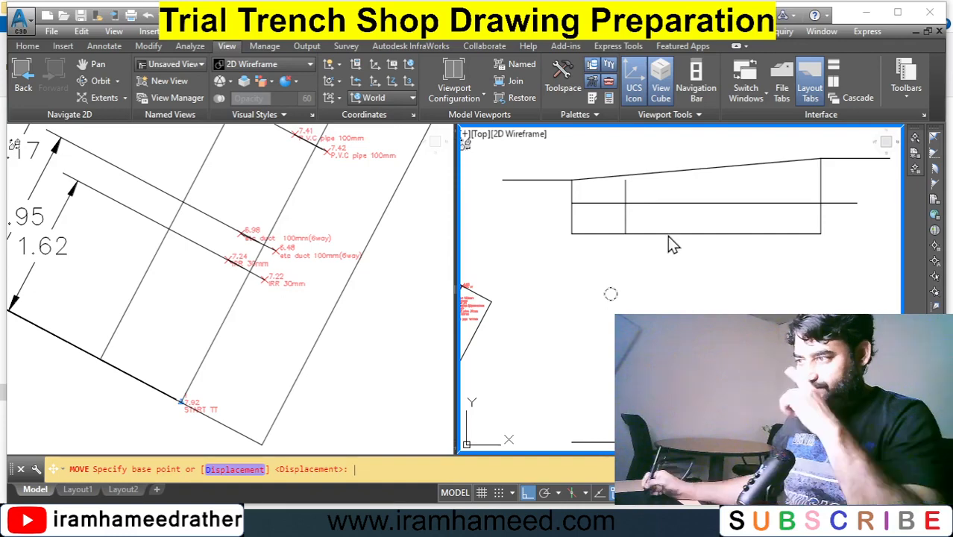
key("Tab")
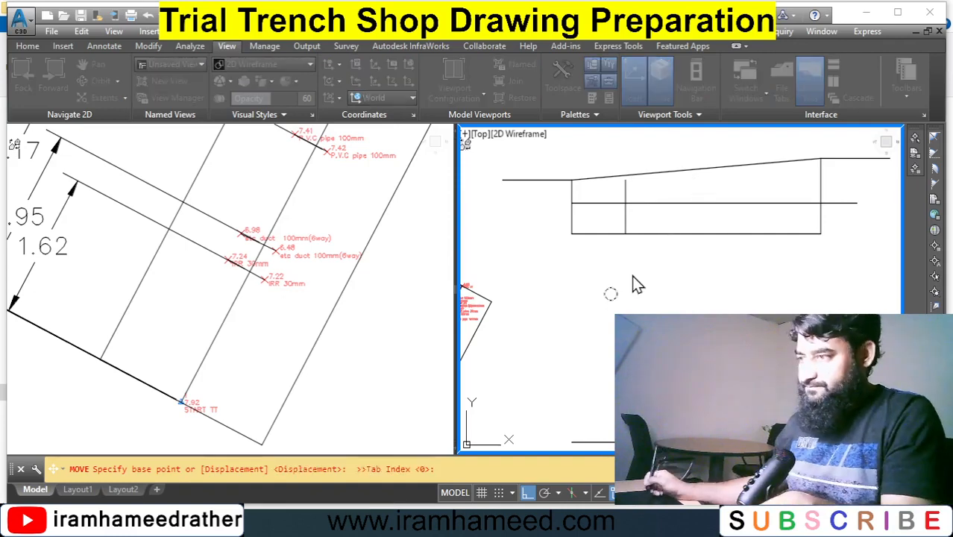
key("Escape")
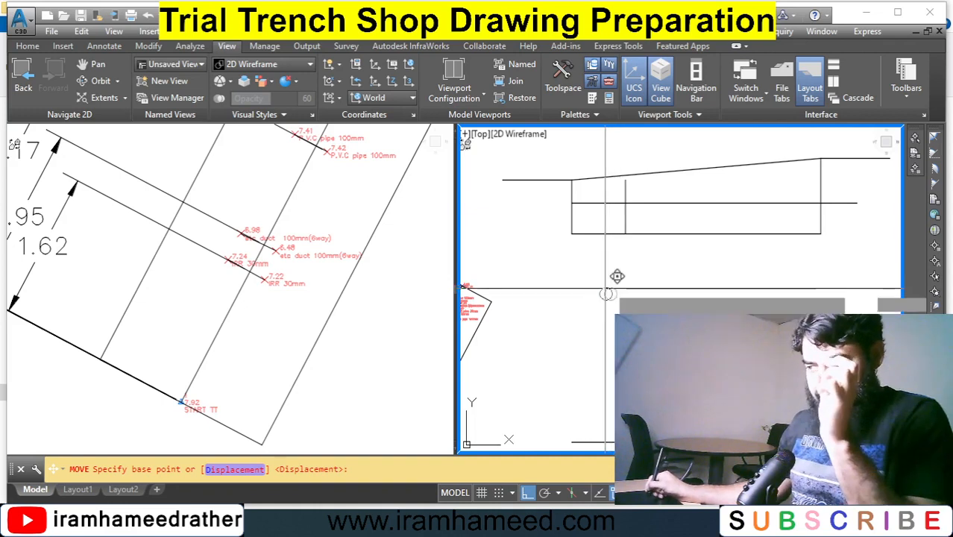
left_click(611, 294)
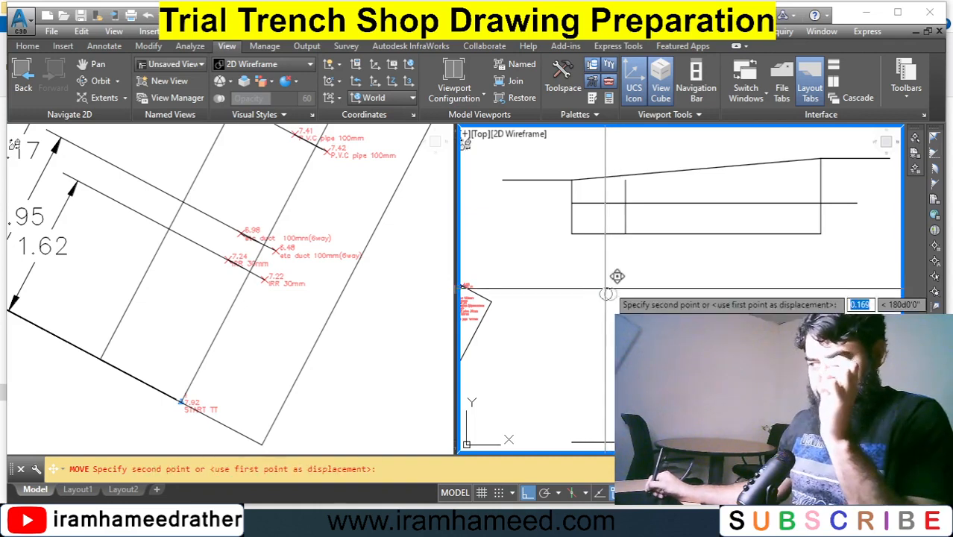
left_click(625, 202)
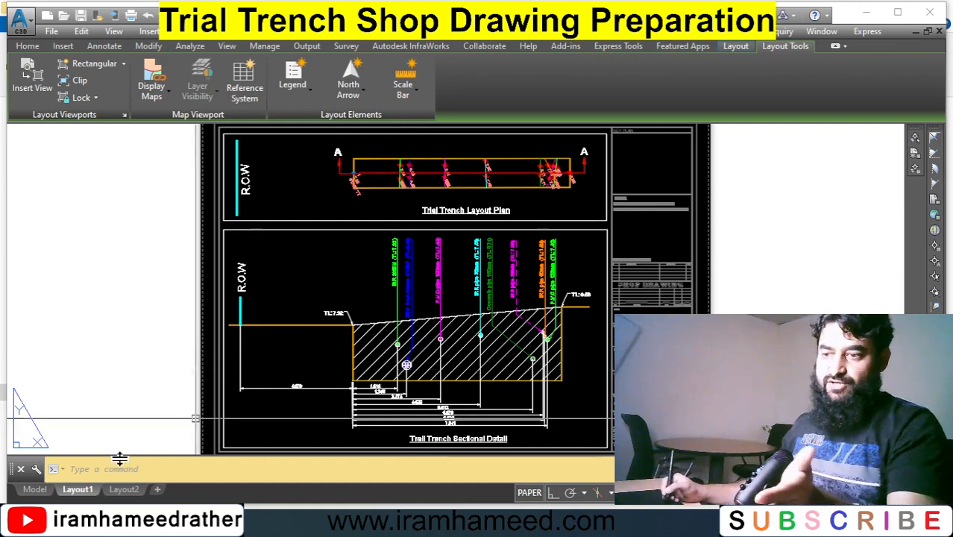
Switch to model space and zoom and pan to examine the trench layout plan and the trench sectional detail.
left_click(35, 489)
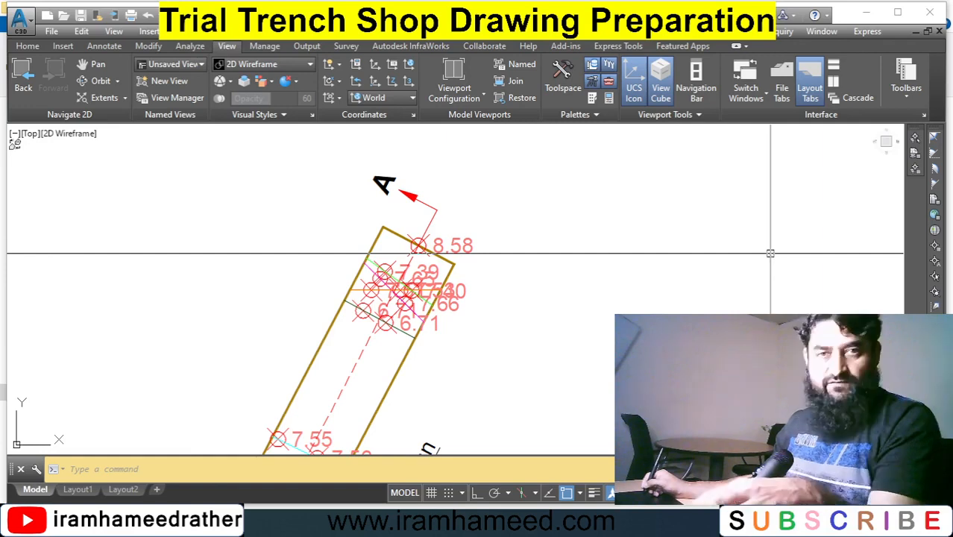
type("z")
key("Return")
key("Return")
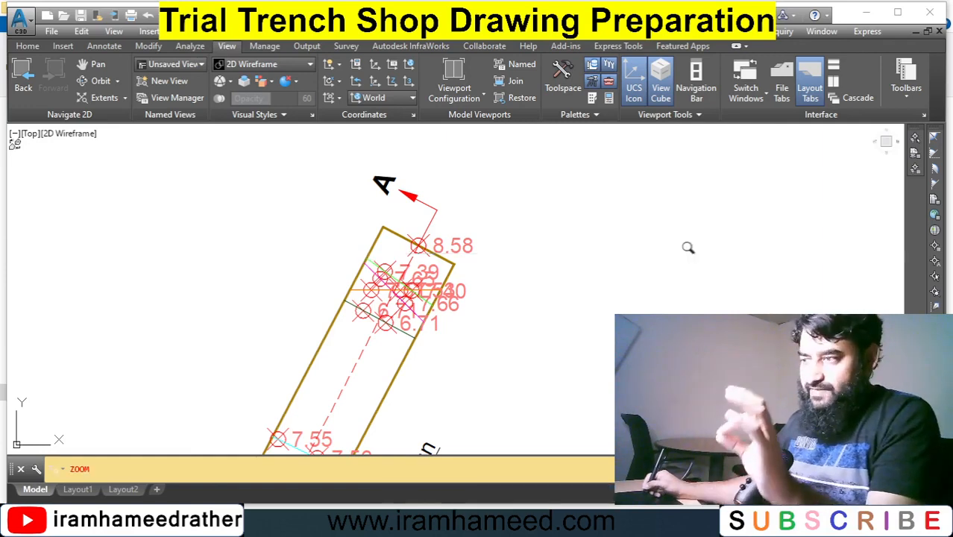
left_click_drag(654, 218, 619, 287)
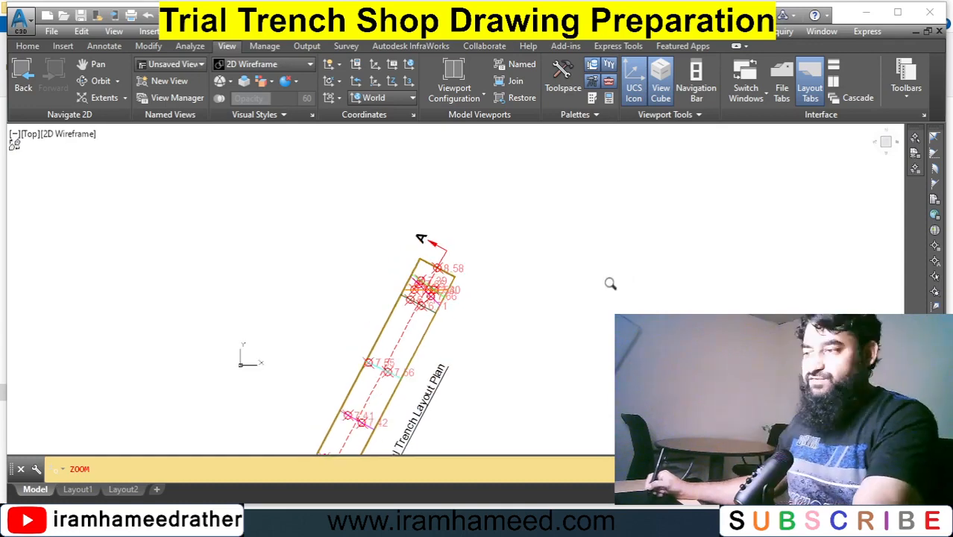
key("Escape")
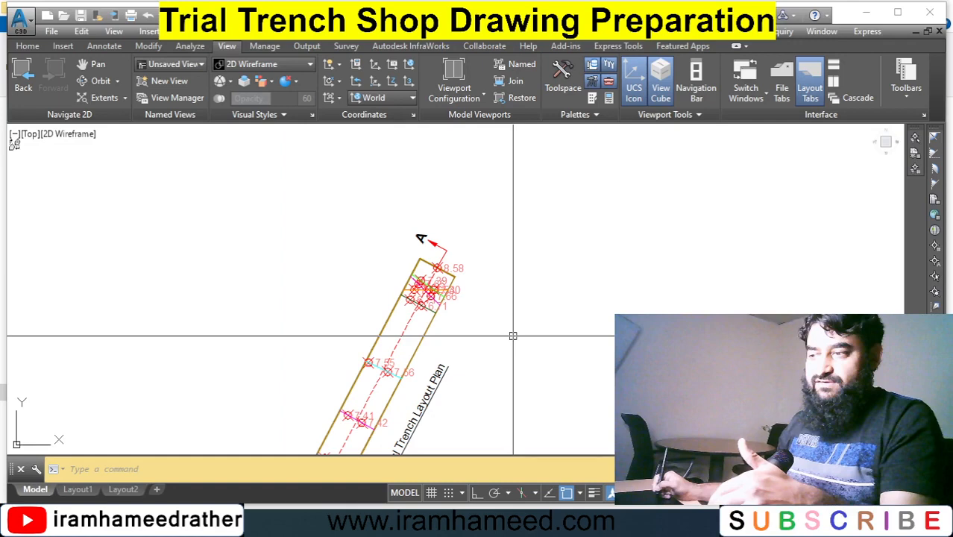
mouse_move(513, 335)
middle_mouse_down()
mouse_move(508, 244)
mouse_move(410, 343)
middle_mouse_up()
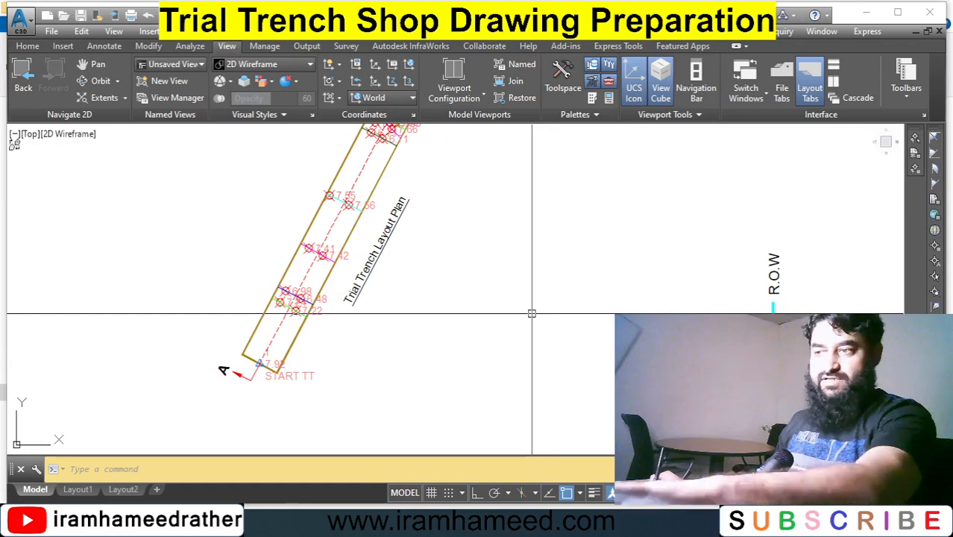
type("p")
key("Return")
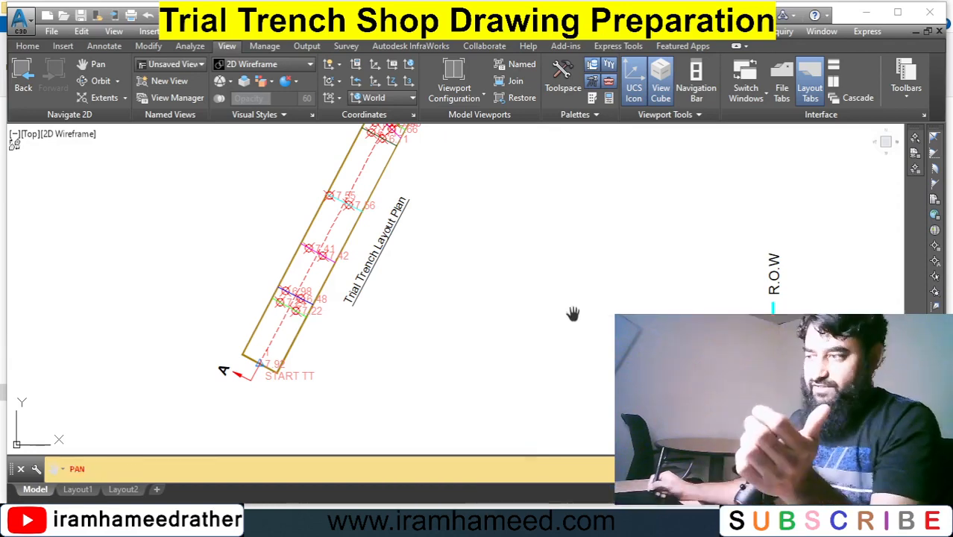
left_click_drag(571, 315, 424, 300)
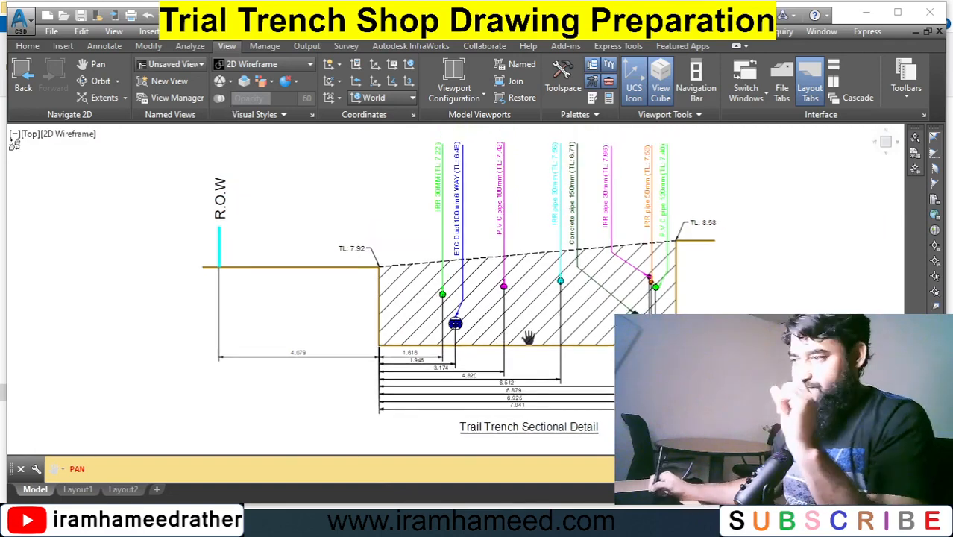
mouse_move(534, 339)
left_mouse_down()
mouse_move(491, 310)
mouse_move(486, 323)
left_mouse_up()
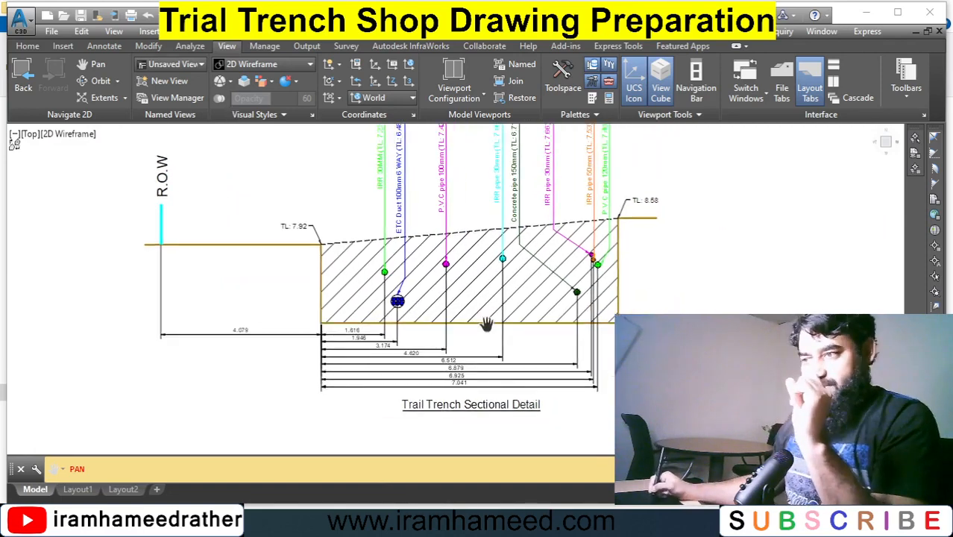
left_click_drag(492, 287, 467, 308)
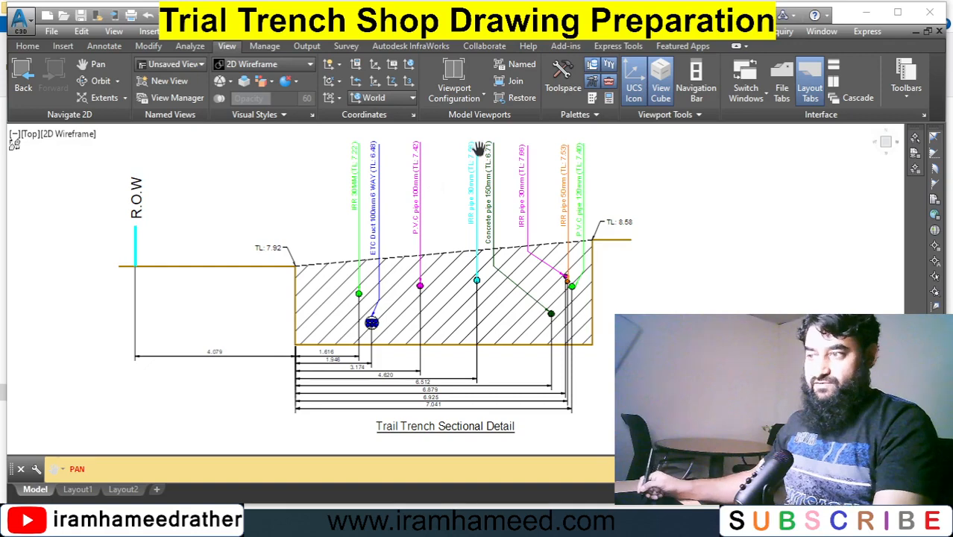
key("Escape")
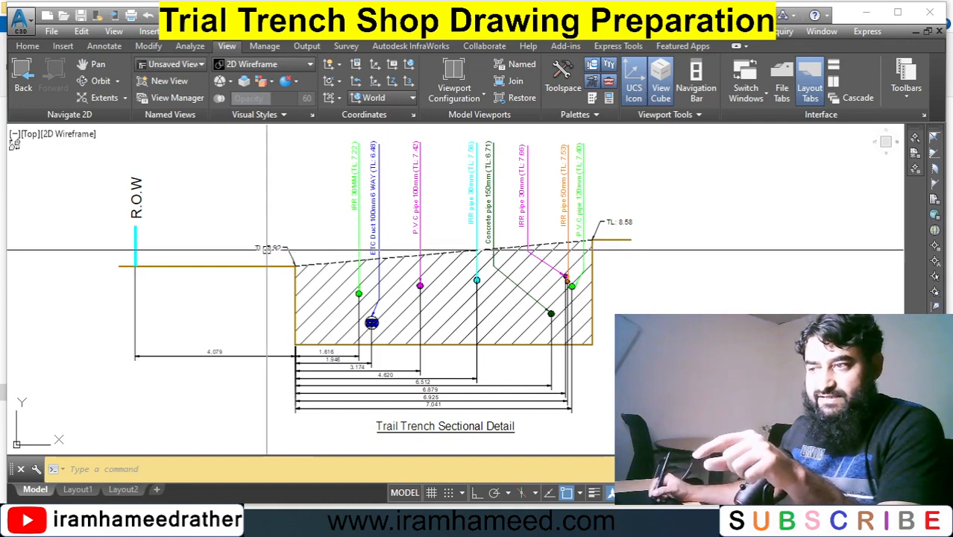
Return to the Layout1 sheet showing the trench plan and section.
left_click(267, 248)
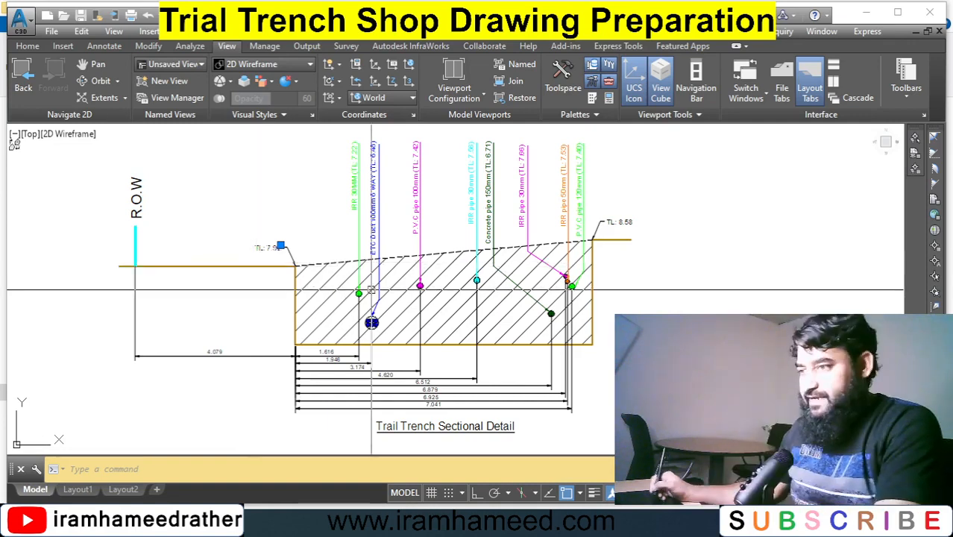
key("Escape")
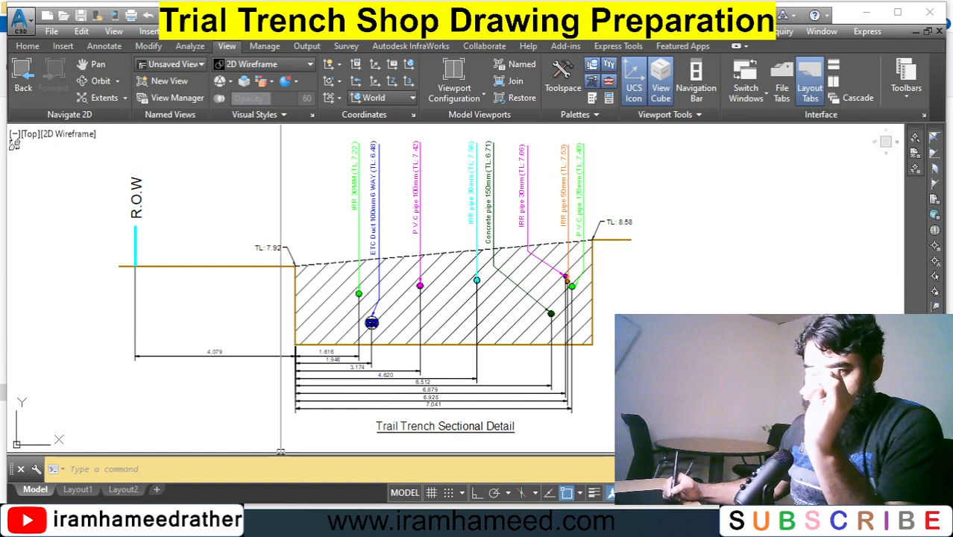
mouse_move(97, 490)
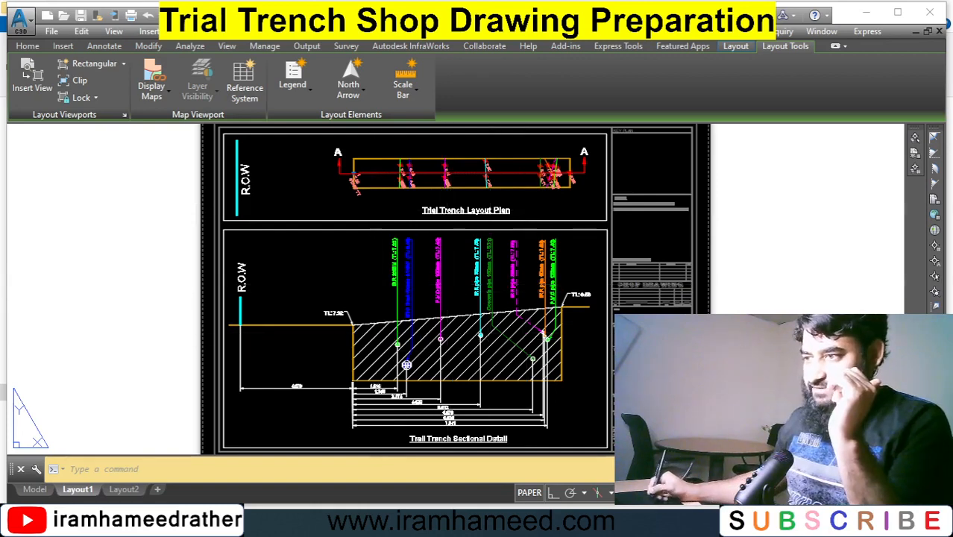
left_click(371, 261)
left_click(347, 275)
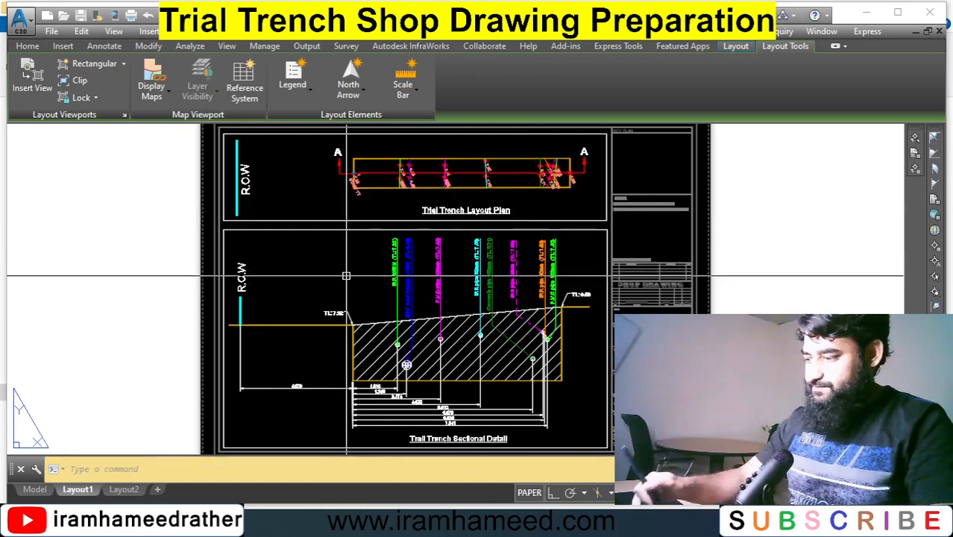